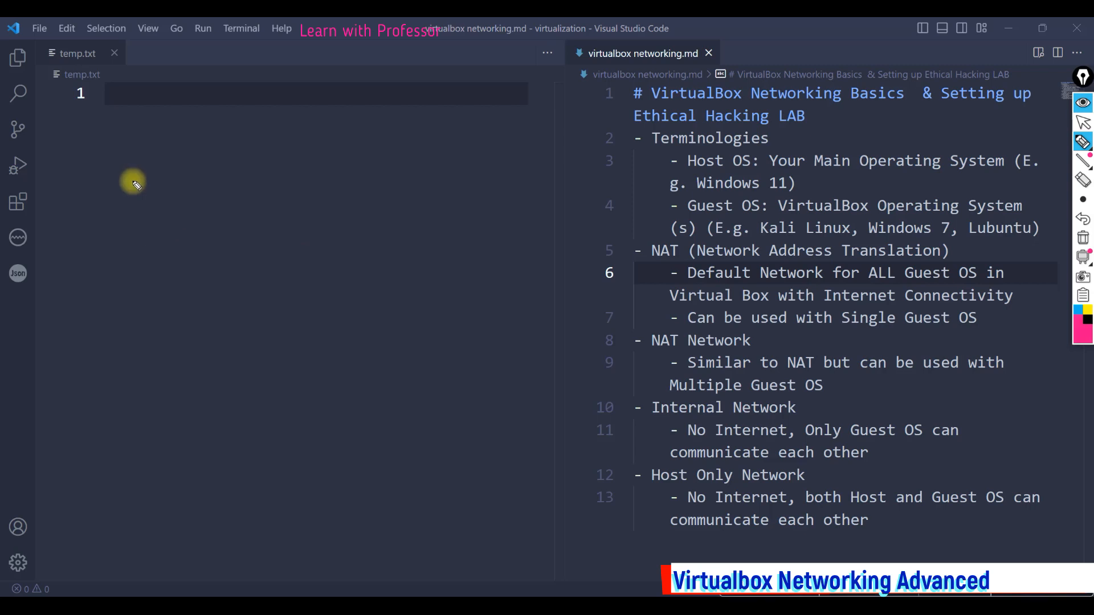
Draw three circled nodes numbered 1, 2 and 3 over the empty text file, labelled Win 7, Lubuntu and Win 11.
left_click_drag(248, 164, 242, 171)
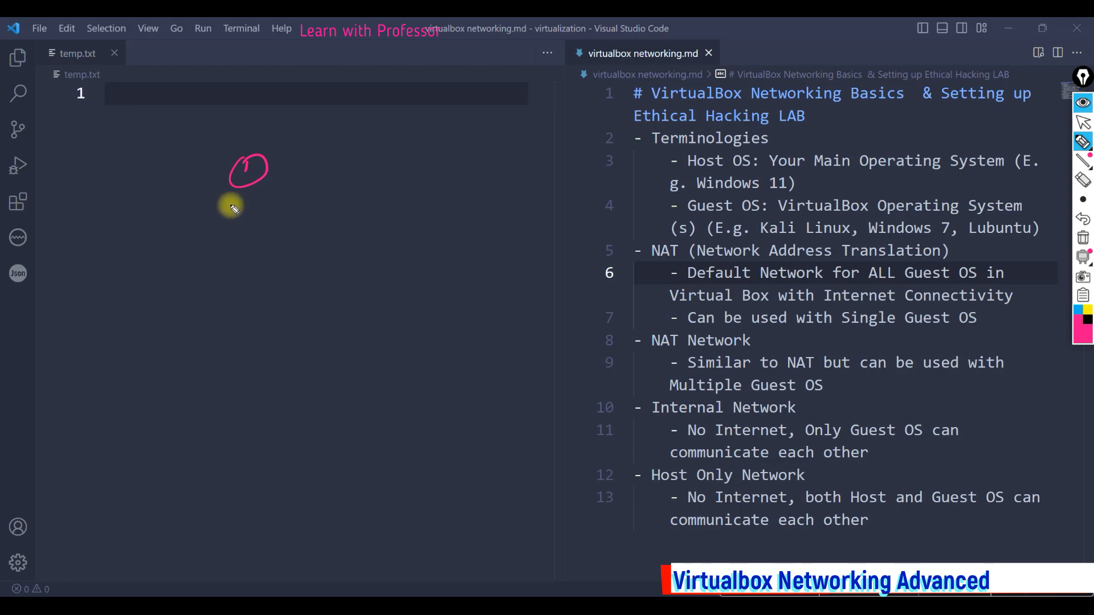
left_click_drag(231, 208, 299, 208)
mouse_move(426, 176)
left_mouse_down()
mouse_move(435, 183)
mouse_move(430, 160)
left_mouse_up()
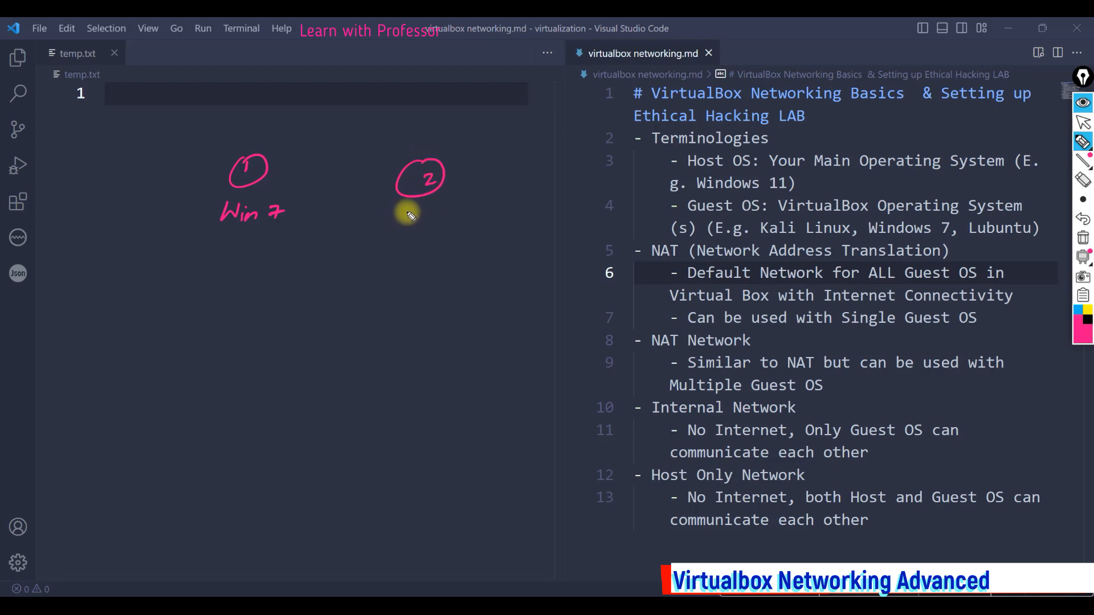
mouse_move(410, 213)
left_mouse_down()
mouse_move(477, 221)
mouse_move(512, 207)
left_mouse_up()
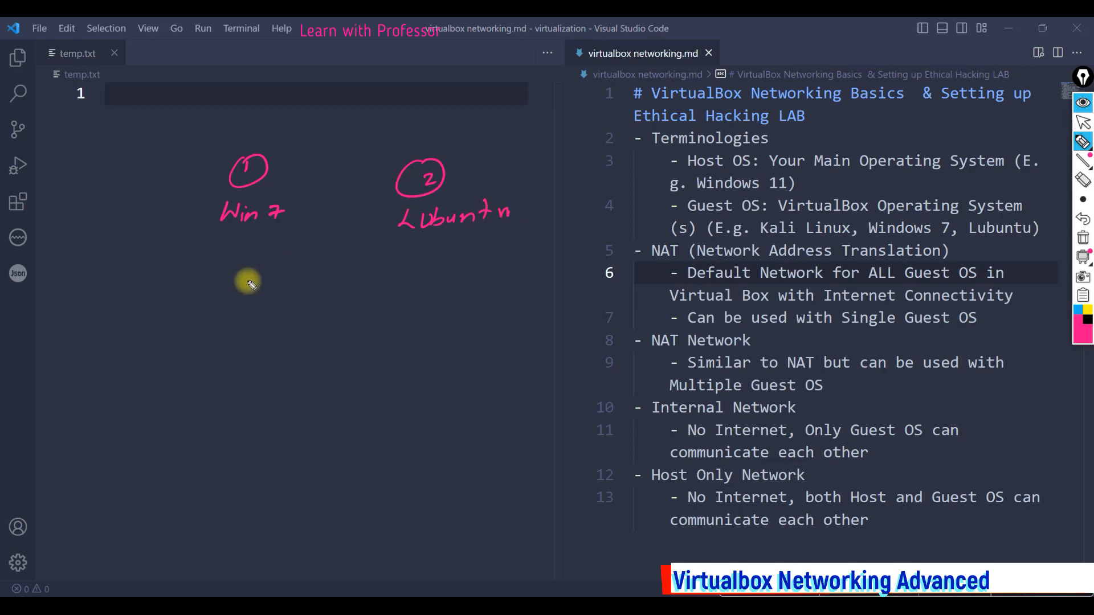
mouse_move(228, 293)
left_mouse_down()
mouse_move(215, 334)
mouse_move(253, 341)
mouse_move(283, 320)
mouse_move(285, 343)
left_mouse_up()
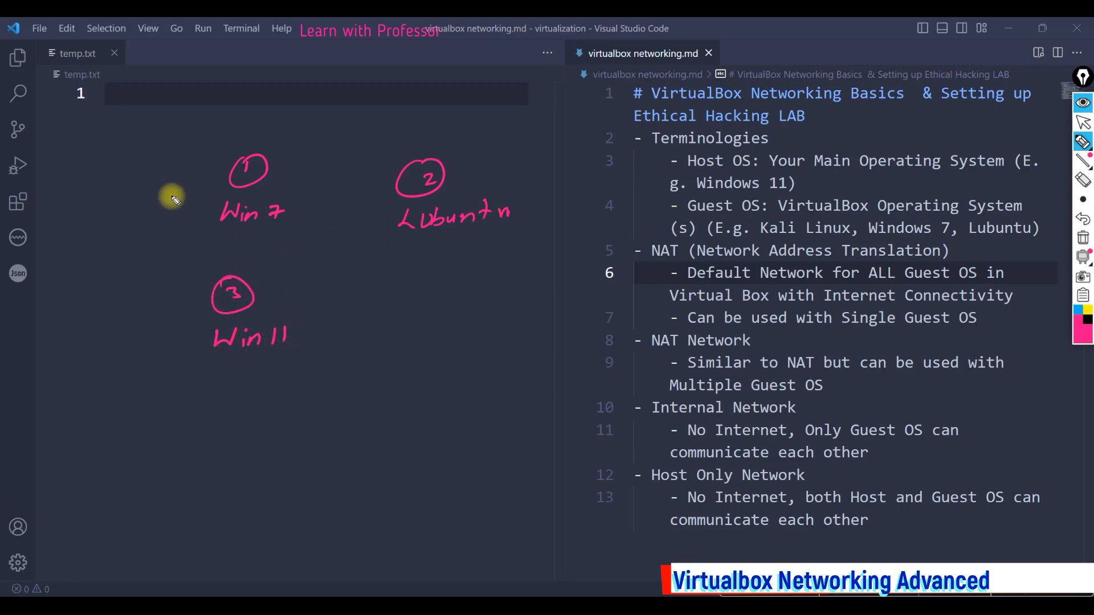
Bracket nodes 1 and 2 together as VBox, and bracket Win 11 with the handwritten label phy-POS.
left_click_drag(234, 155, 434, 163)
mouse_move(341, 121)
left_mouse_down()
mouse_move(358, 121)
mouse_move(362, 137)
mouse_move(412, 131)
left_mouse_up()
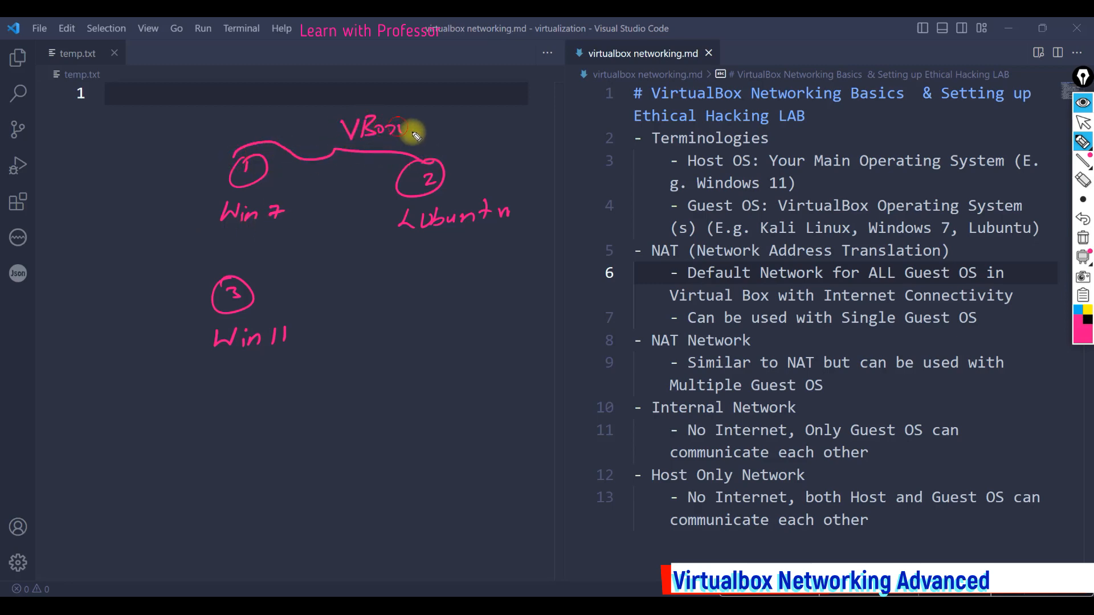
left_click_drag(208, 351, 295, 366)
mouse_move(228, 390)
left_mouse_down()
mouse_move(225, 403)
mouse_move(252, 380)
mouse_move(263, 410)
mouse_move(268, 386)
mouse_move(296, 391)
mouse_move(283, 396)
mouse_move(343, 386)
mouse_move(330, 400)
left_mouse_up()
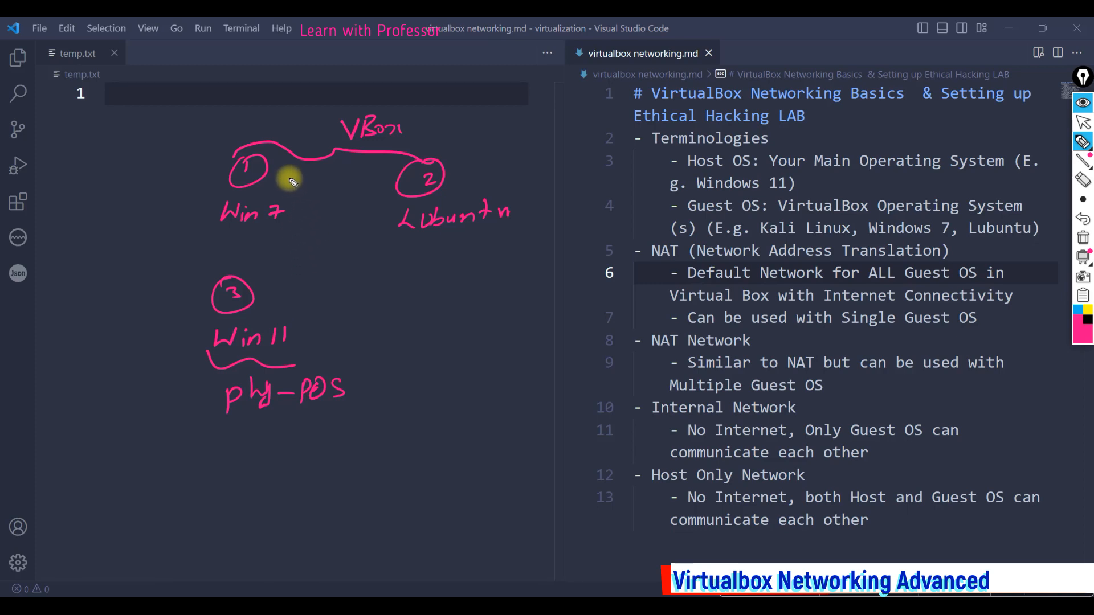
Connect the three nodes pairwise with double-headed arrows: Win 7–Lubuntu, Win 7–Win 11 and Lubuntu–Win 11.
mouse_move(285, 181)
left_mouse_down()
mouse_move(377, 189)
mouse_move(371, 200)
left_mouse_up()
left_click_drag(297, 171, 288, 192)
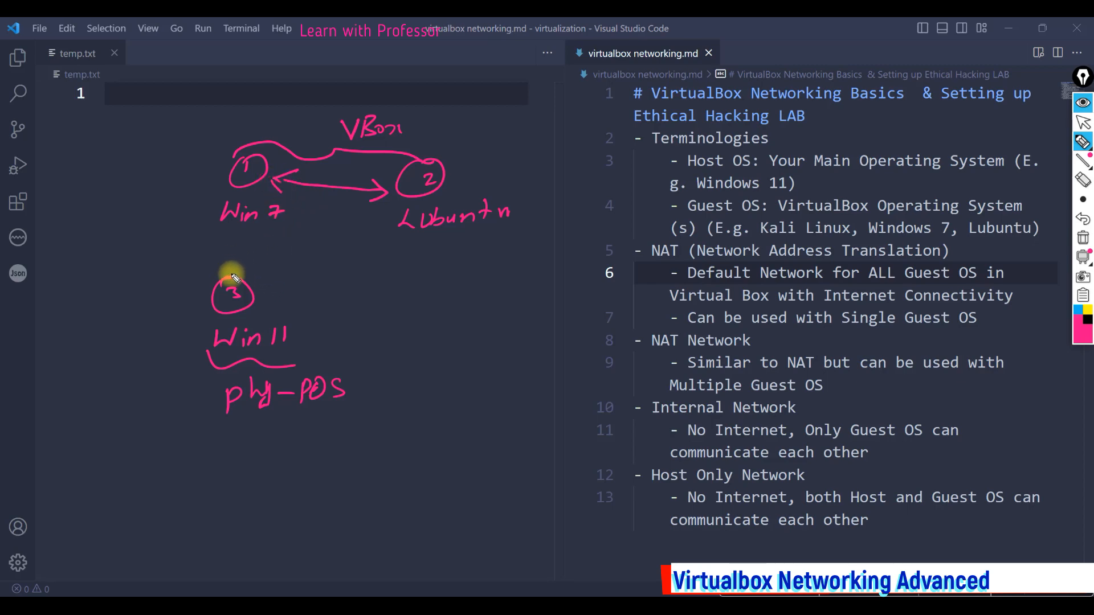
mouse_move(239, 277)
left_mouse_down()
mouse_move(252, 191)
mouse_move(258, 203)
left_mouse_up()
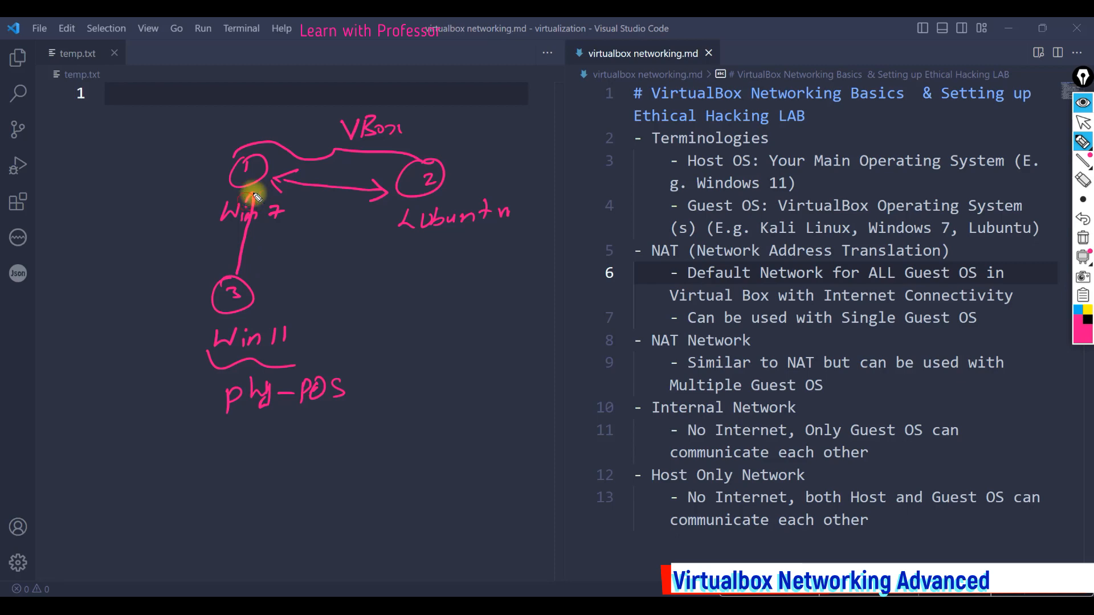
mouse_move(231, 266)
left_mouse_down()
mouse_move(378, 239)
mouse_move(420, 195)
mouse_move(398, 226)
left_mouse_up()
mouse_move(264, 279)
left_mouse_down()
mouse_move(246, 295)
mouse_move(271, 300)
left_mouse_up()
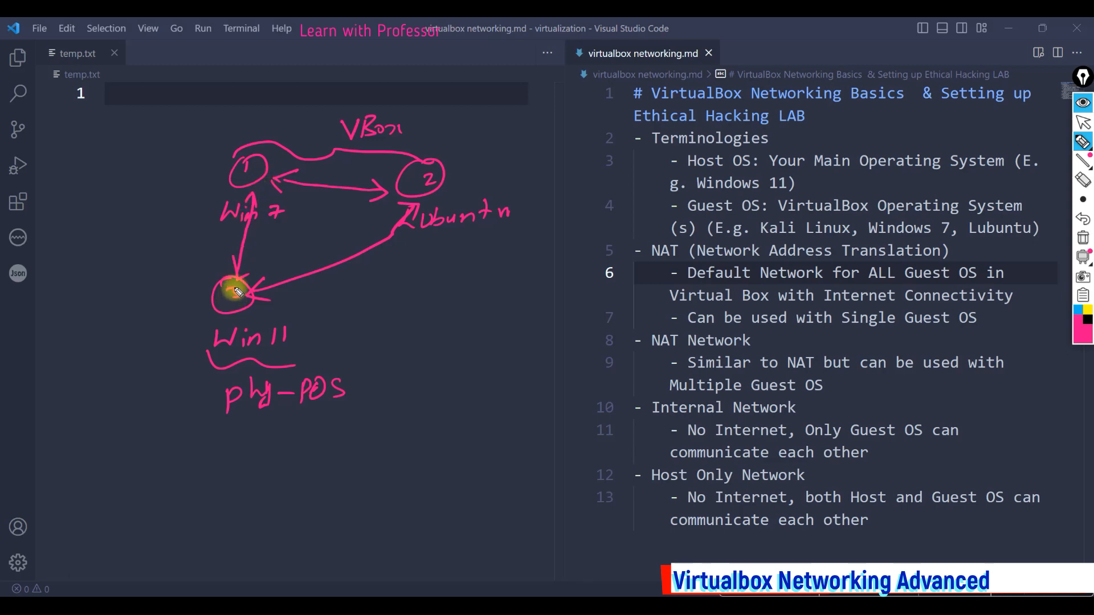
Handwrite a numbered list beside the diagram with 1 Host only N/W and 2 Internet, and add annotation strokes to it.
mouse_move(85, 145)
left_mouse_down()
mouse_move(88, 161)
mouse_move(183, 137)
mouse_move(215, 146)
mouse_move(225, 127)
mouse_move(259, 121)
left_mouse_up()
mouse_move(55, 165)
left_mouse_down()
mouse_move(53, 220)
mouse_move(69, 227)
mouse_move(117, 190)
mouse_move(169, 196)
mouse_move(192, 172)
left_mouse_up()
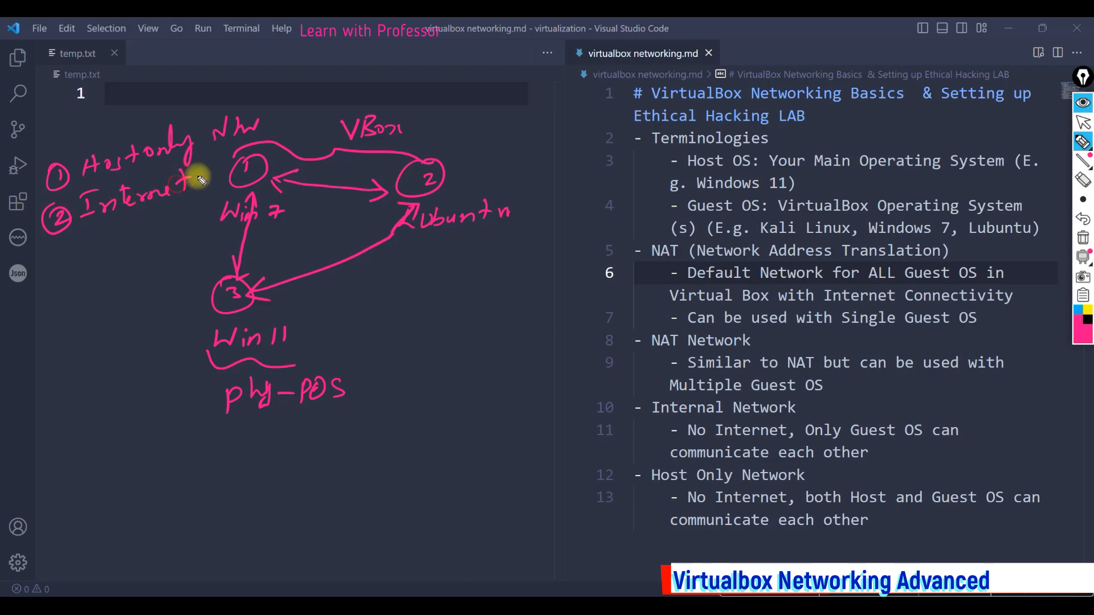
left_click_drag(156, 196, 192, 289)
mouse_move(119, 217)
left_mouse_down()
mouse_move(87, 251)
mouse_move(102, 256)
left_mouse_up()
left_click_drag(64, 289, 110, 277)
left_click_drag(81, 320, 170, 278)
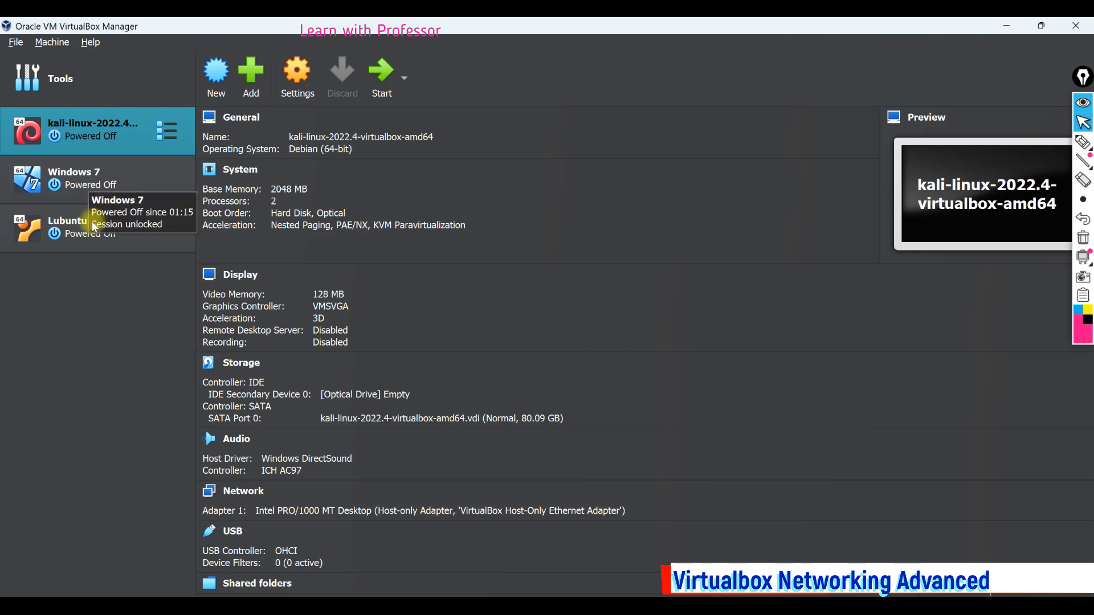
In VirtualBox Manager, attach the Windows 7 machine's Adapter 1 to NAT Network and enable Adapter 2 as Host-only Adapter.
left_click(161, 184)
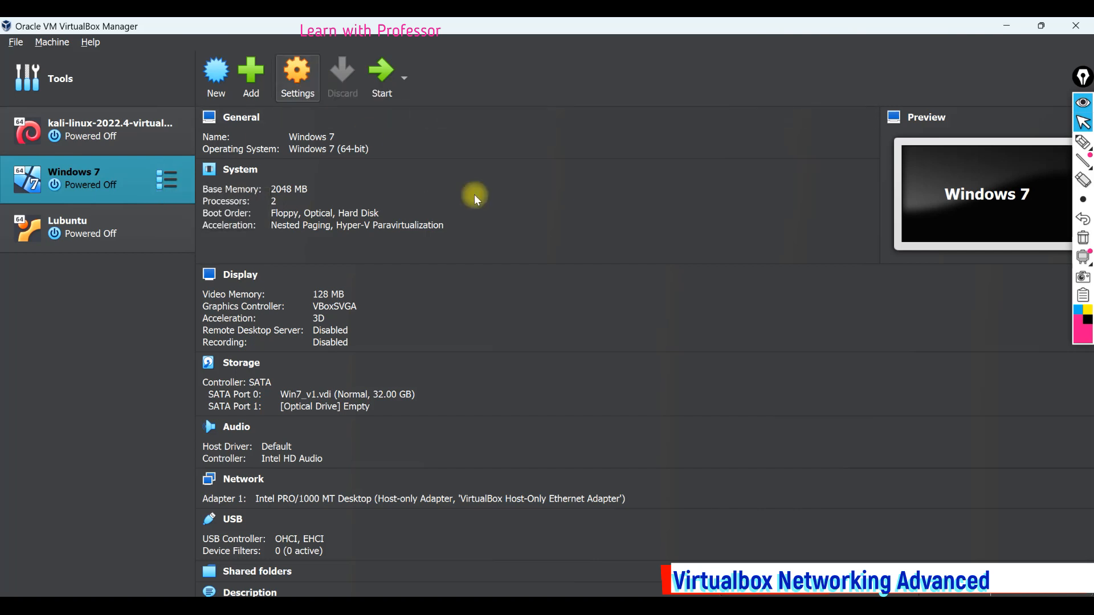
left_click(329, 287)
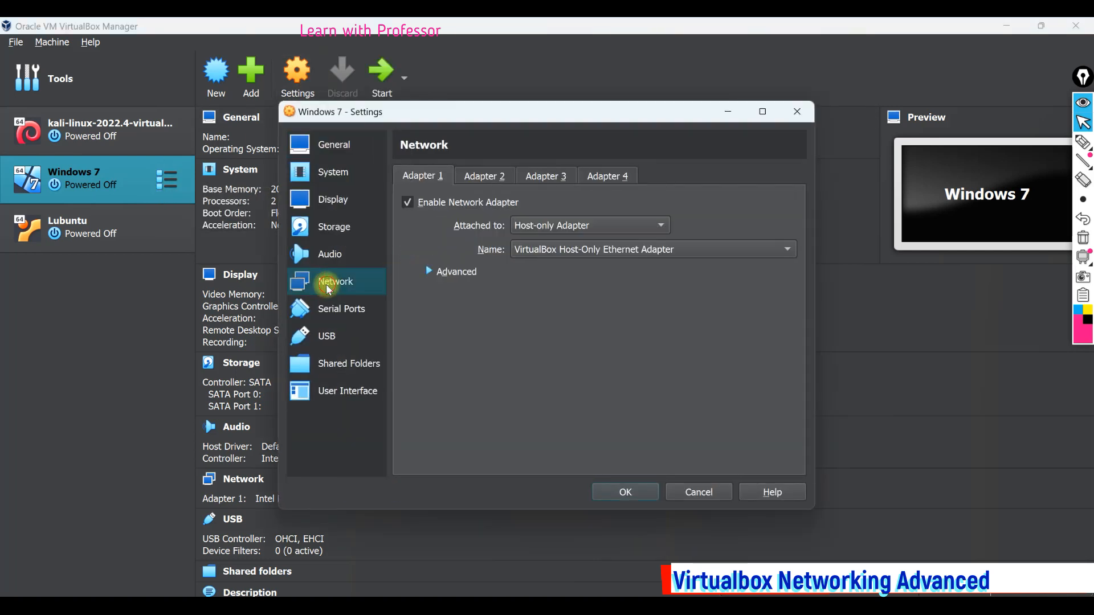
left_click(555, 225)
left_click(558, 262)
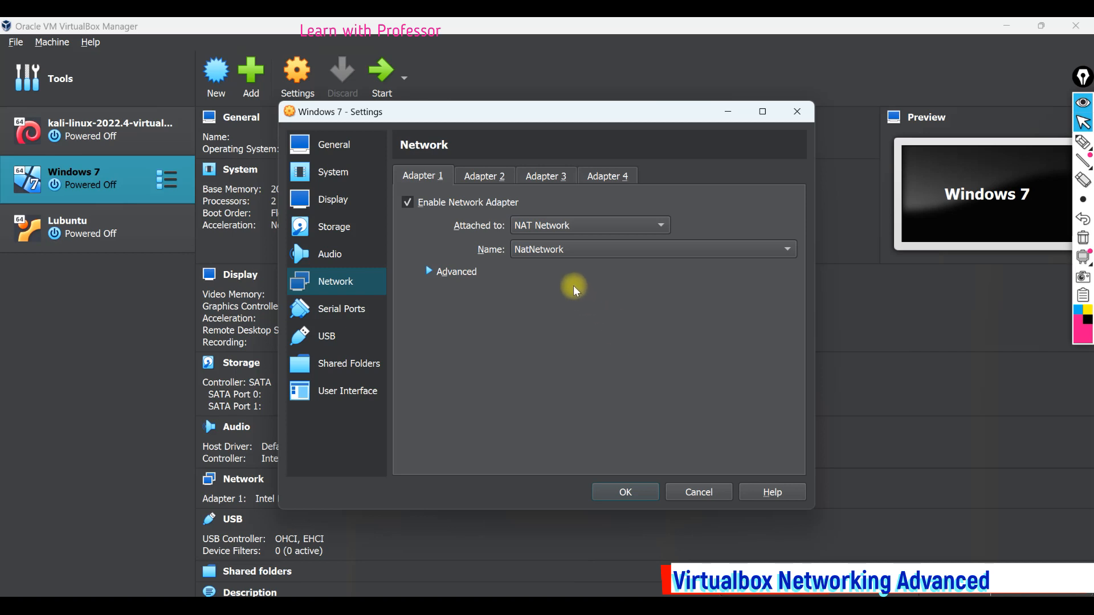
left_click(495, 177)
left_click(481, 200)
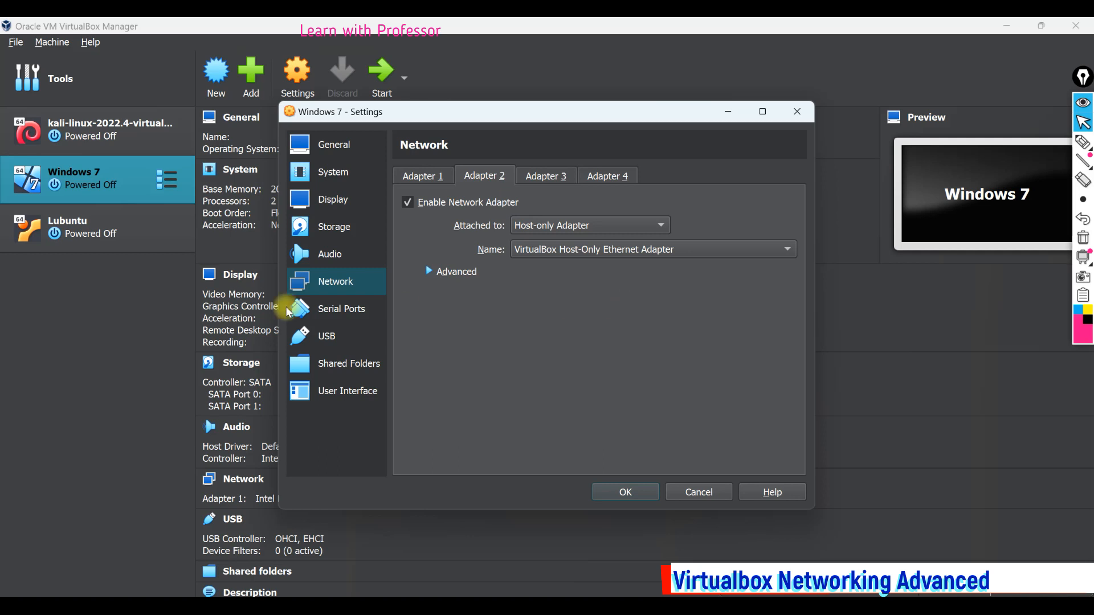
left_click(624, 494)
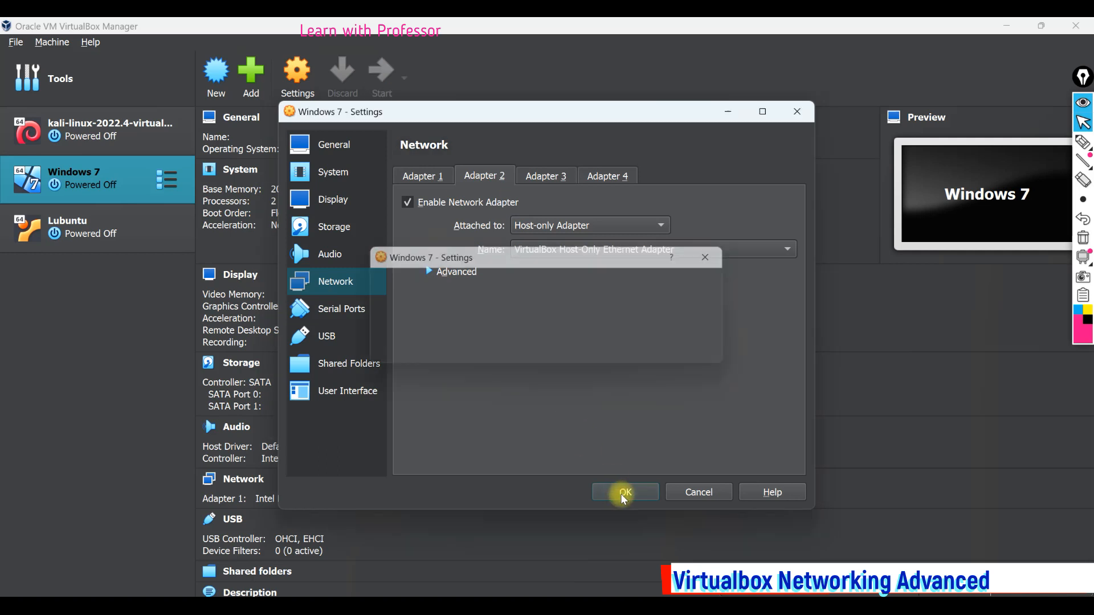
Attach the Lubuntu machine's Adapter 1 to NAT Network and enable Adapter 2 as Host-only Adapter.
left_click(87, 237)
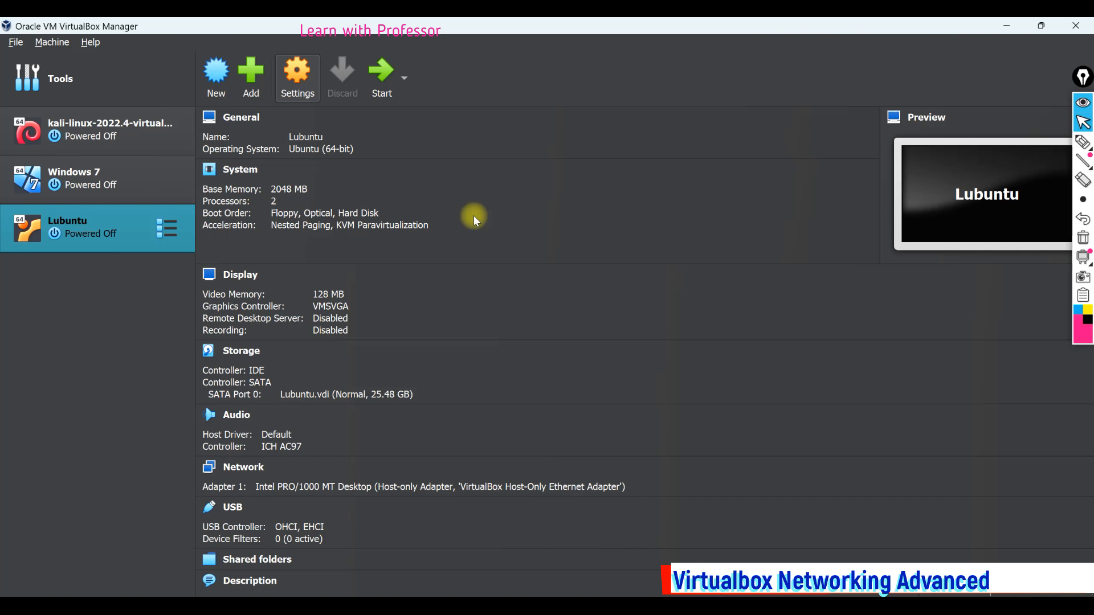
key("ctrl+s")
left_click(336, 285)
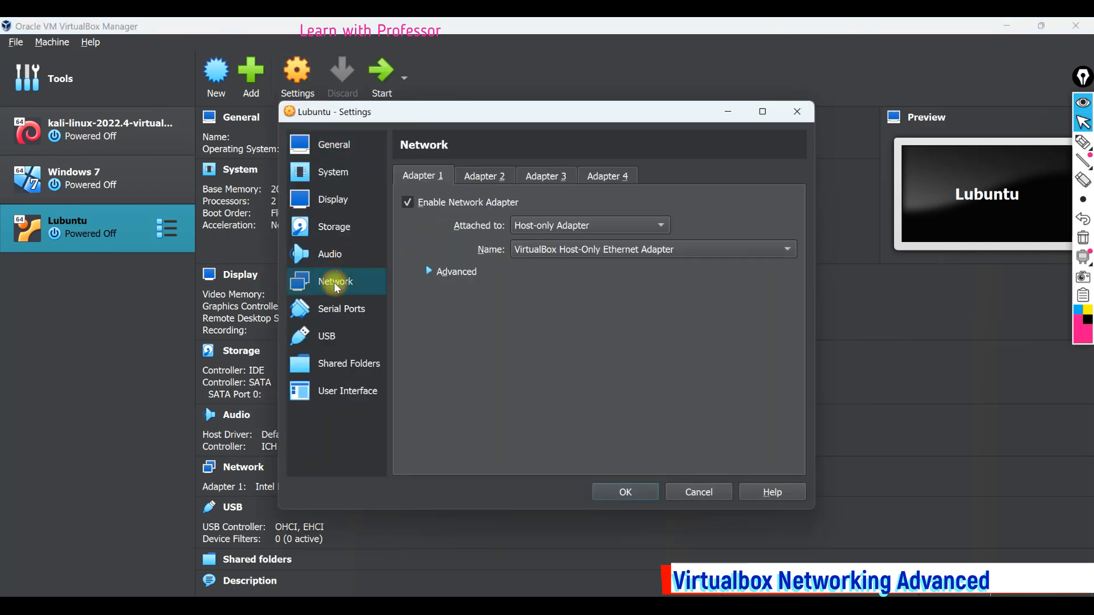
left_click(569, 225)
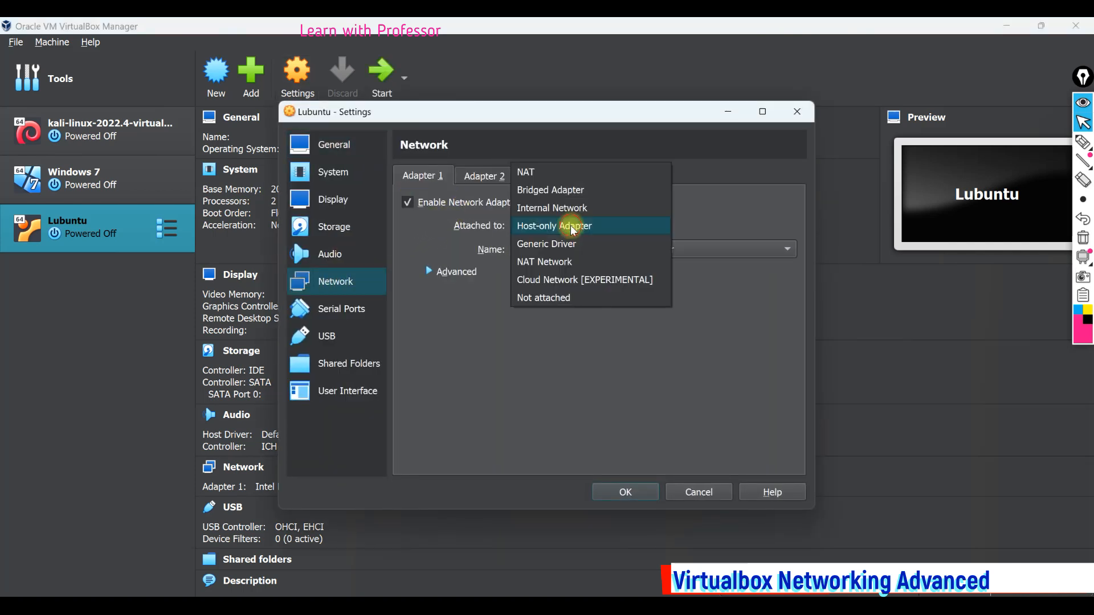
left_click(559, 261)
left_click(483, 176)
left_click(481, 203)
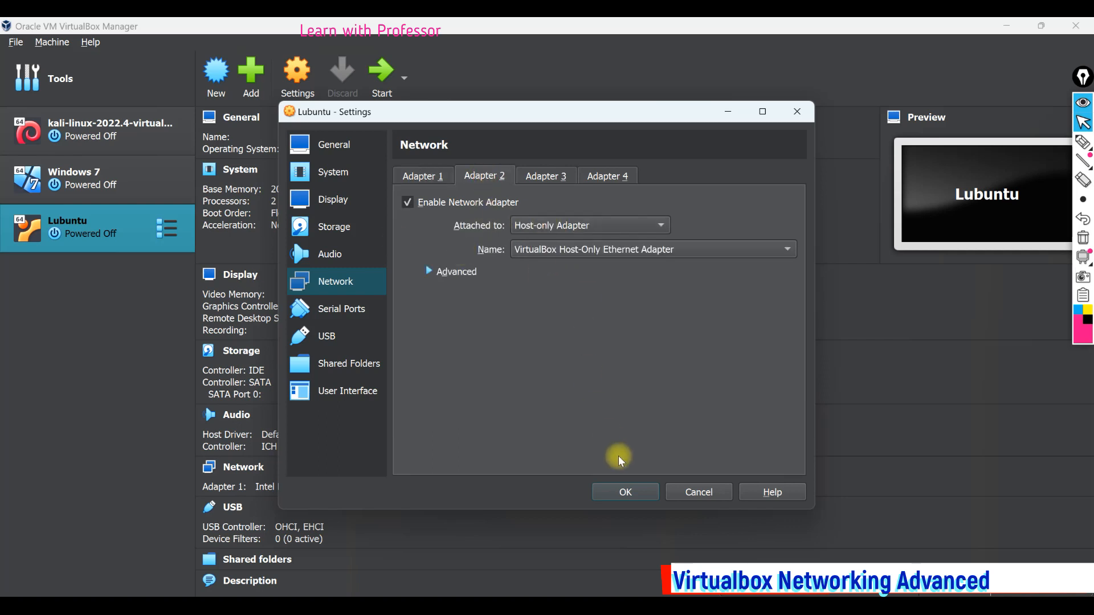
left_click(627, 490)
Start the Windows 7 and Lubuntu virtual machines and log in to Lubuntu with the account password.
left_click(103, 189)
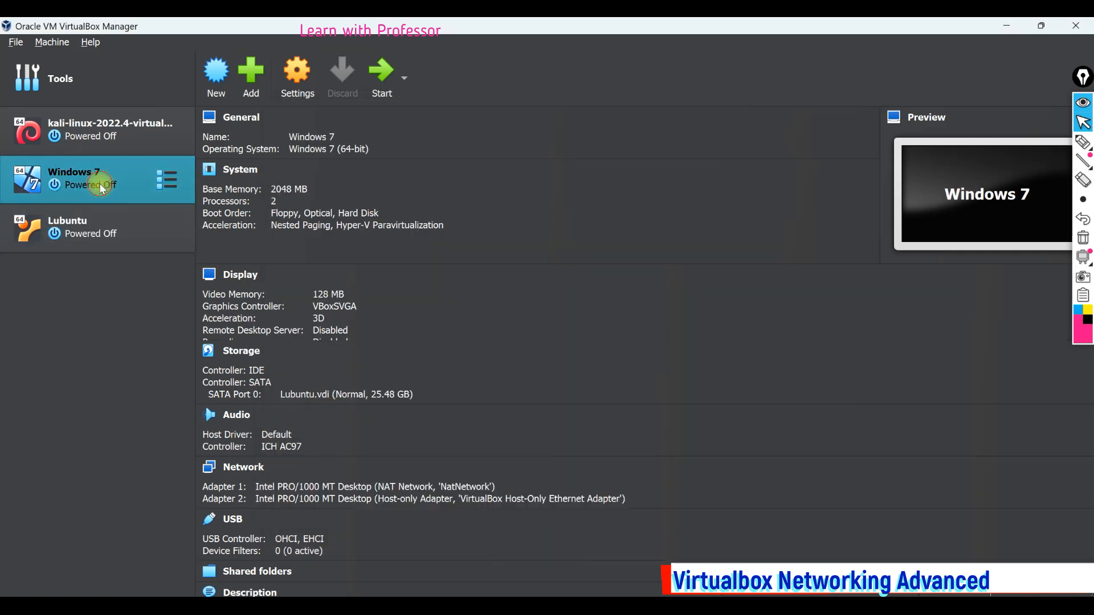
left_click(386, 84)
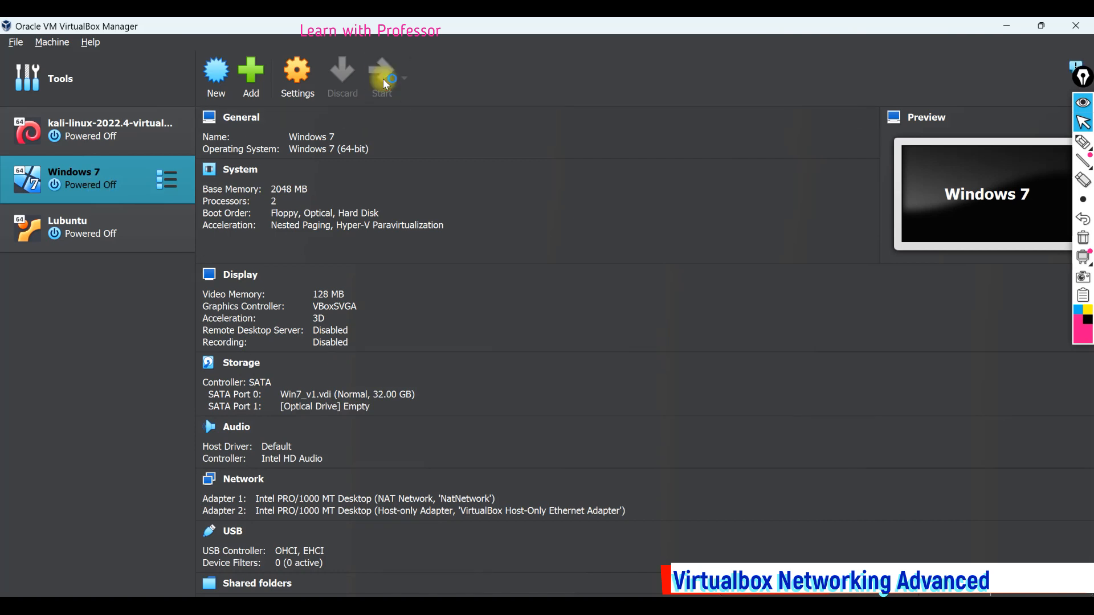
double_click(84, 249)
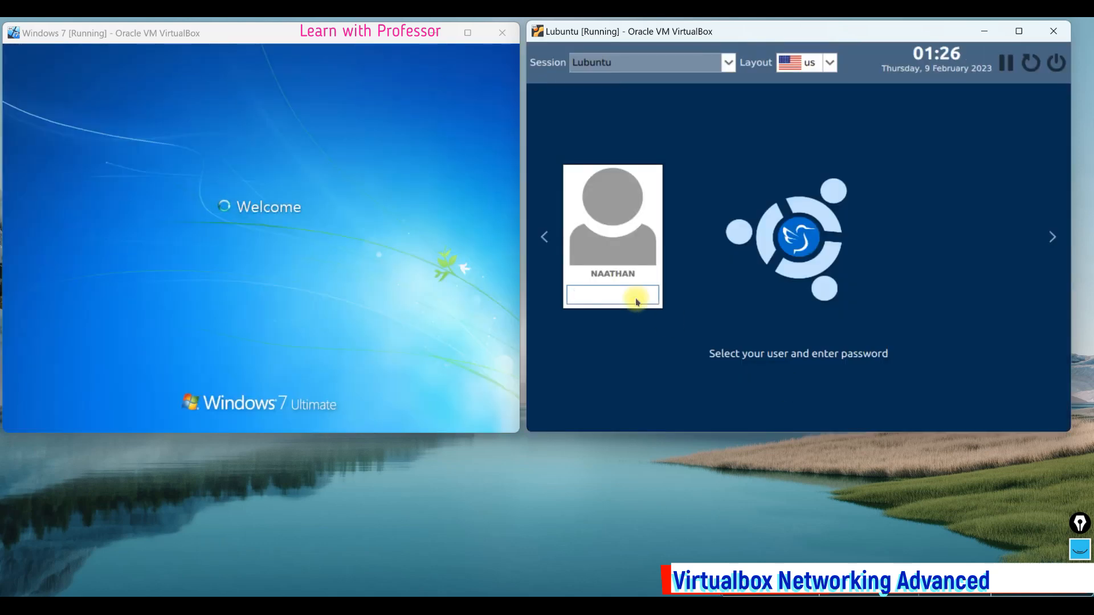
type("*********")
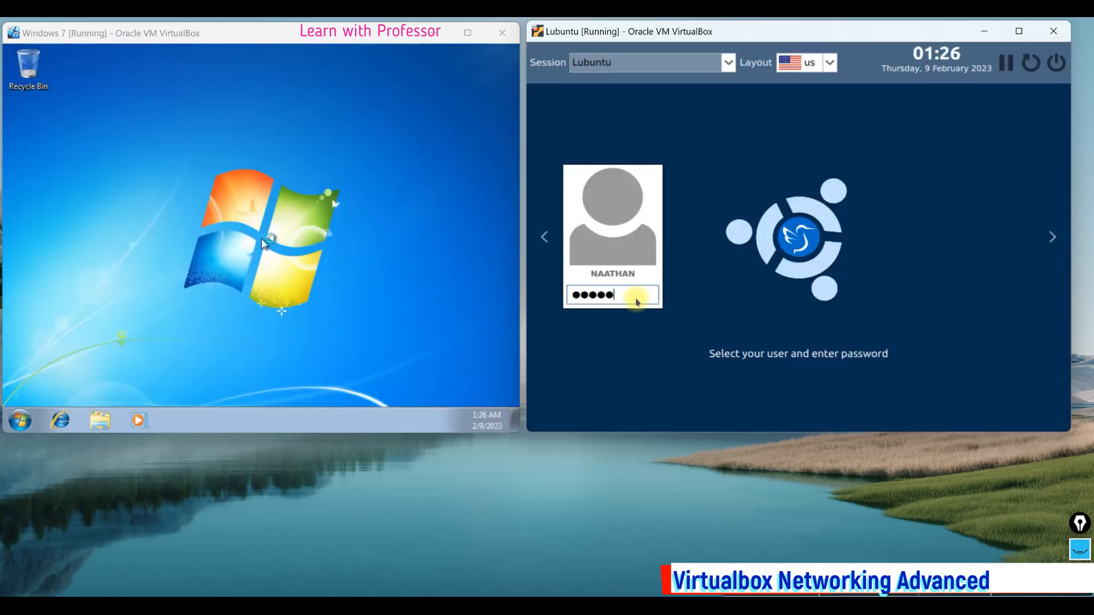
key("Return")
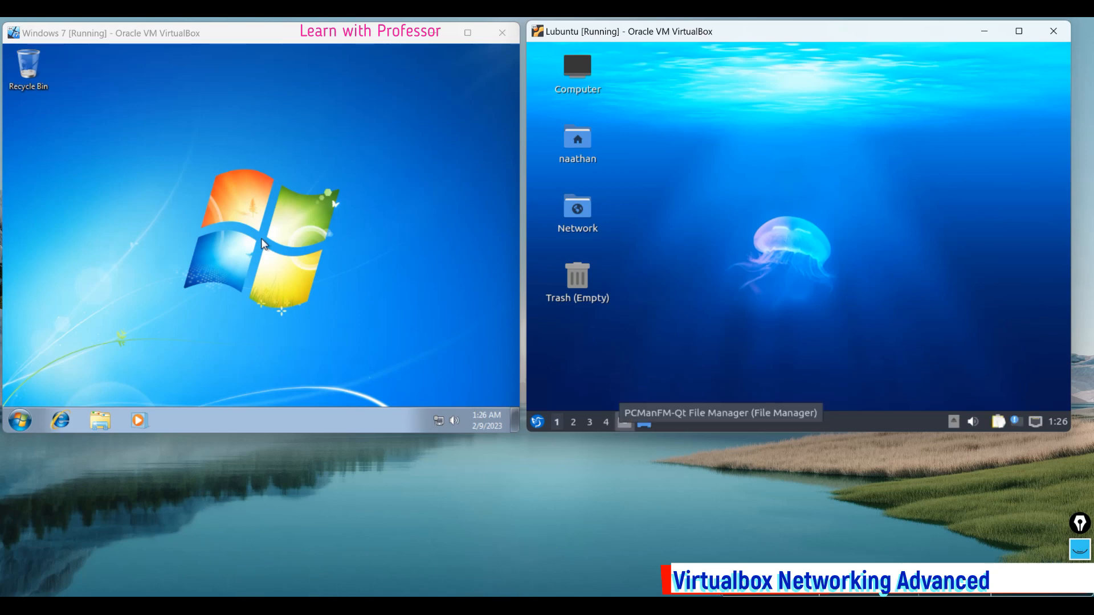
Open Windows PowerShell on the host, shrink and place its window below the virtual machines, and clear it with cls.
left_click(513, 606)
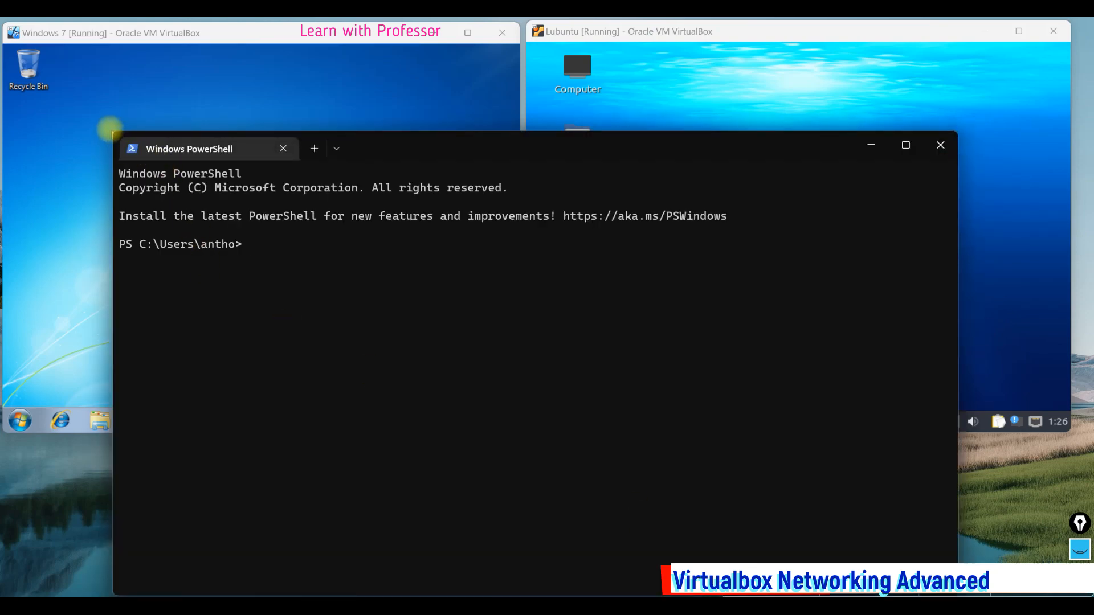
left_click_drag(112, 130, 161, 408)
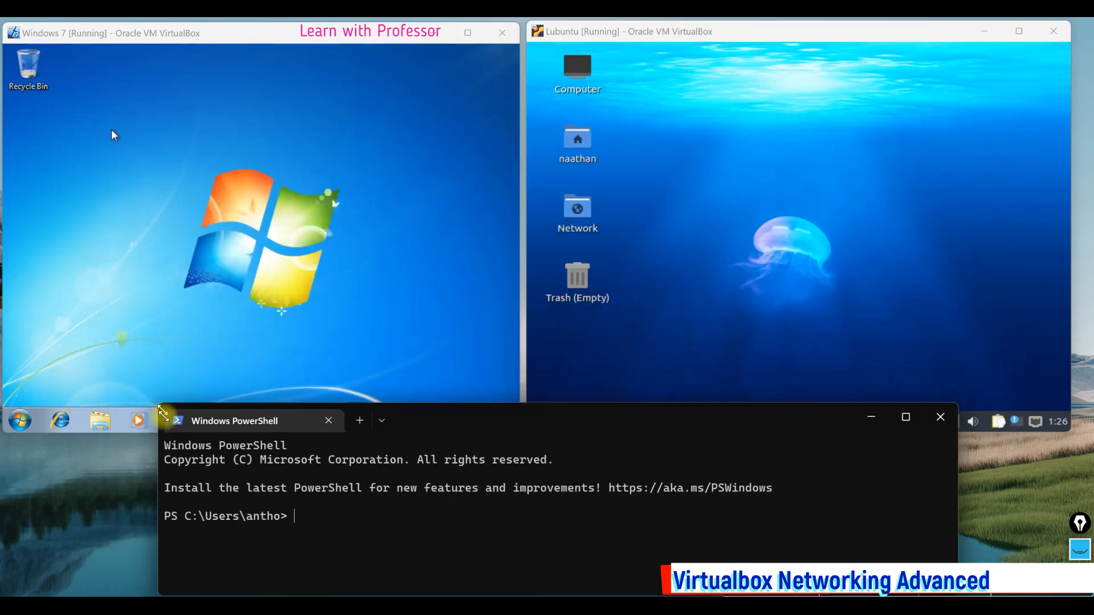
left_click_drag(466, 433, 482, 366)
type("cls")
key("Return")
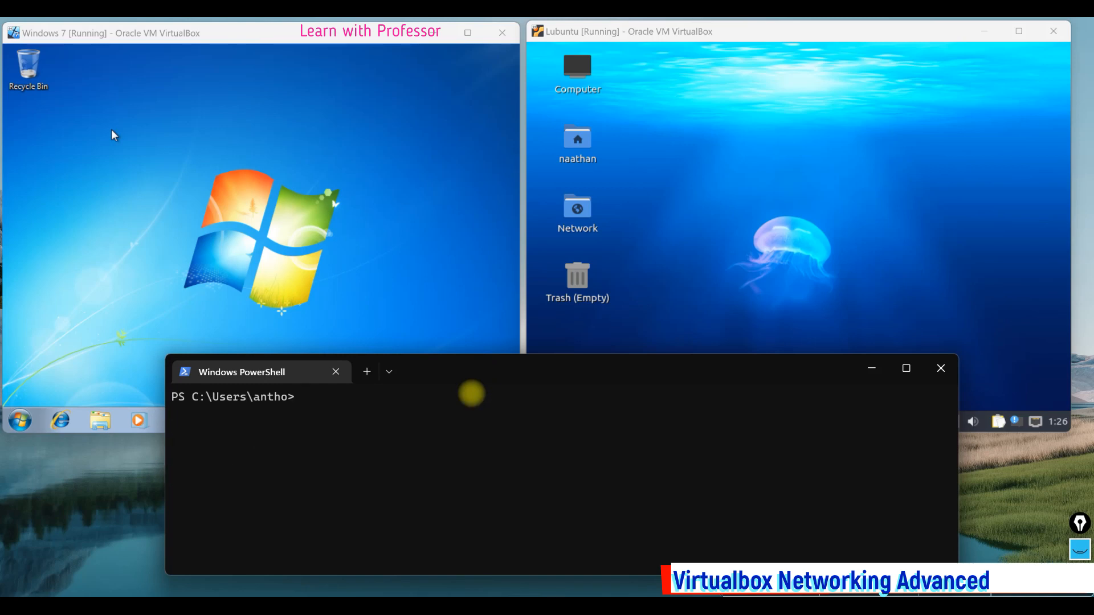
left_click_drag(525, 378, 518, 424)
Open a cmd command prompt inside the Windows 7 guest.
left_click(30, 422)
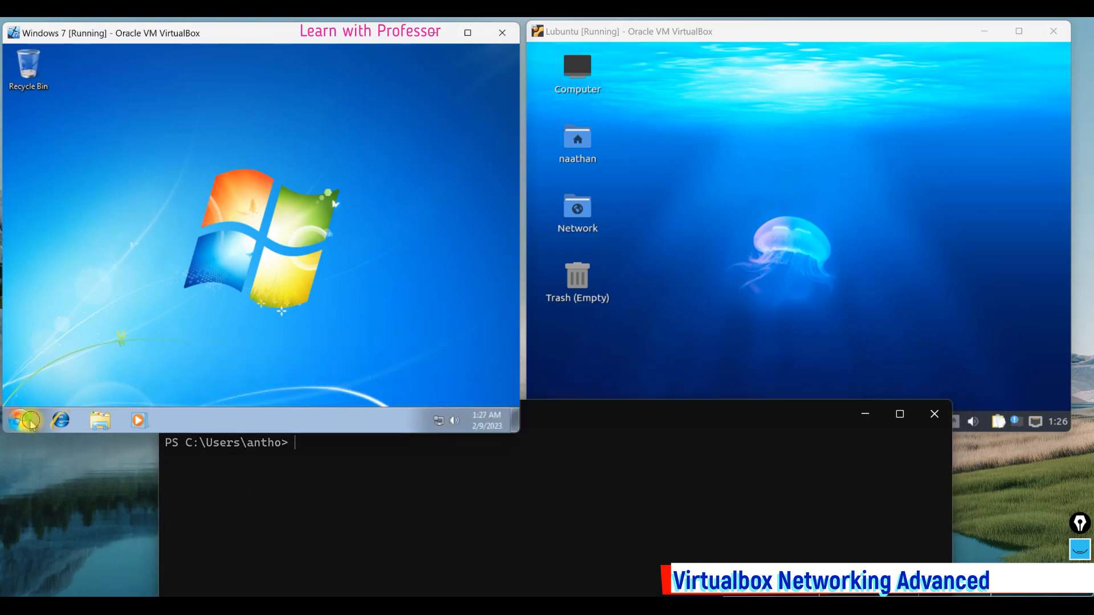
left_click(30, 421)
type("cmd")
key("Return")
Open QTerminal in the Lubuntu guest.
left_click(733, 306)
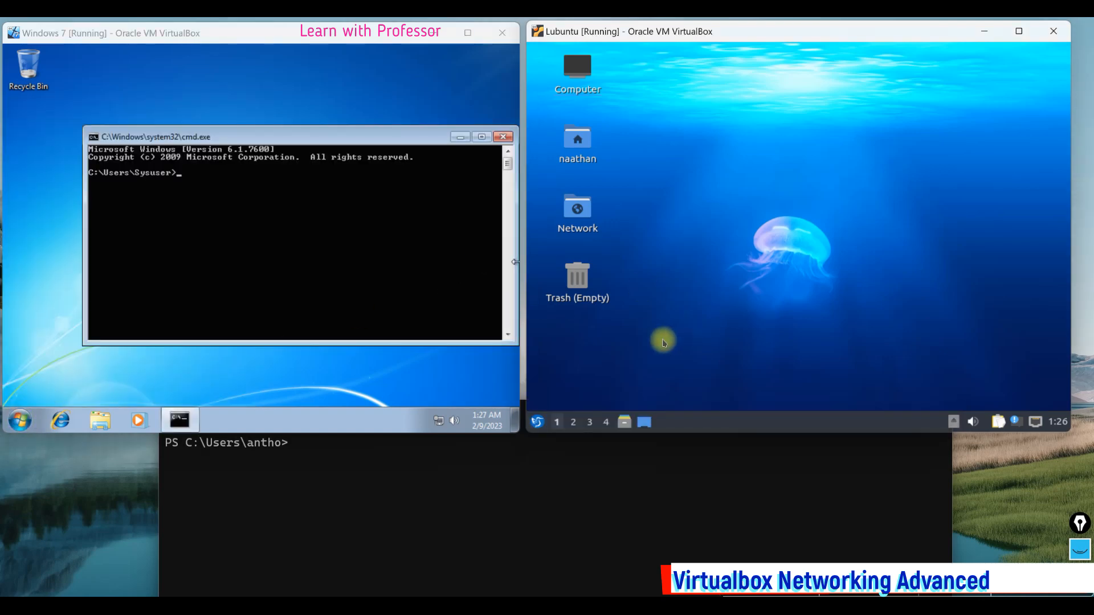
left_click(544, 422)
mouse_move(613, 304)
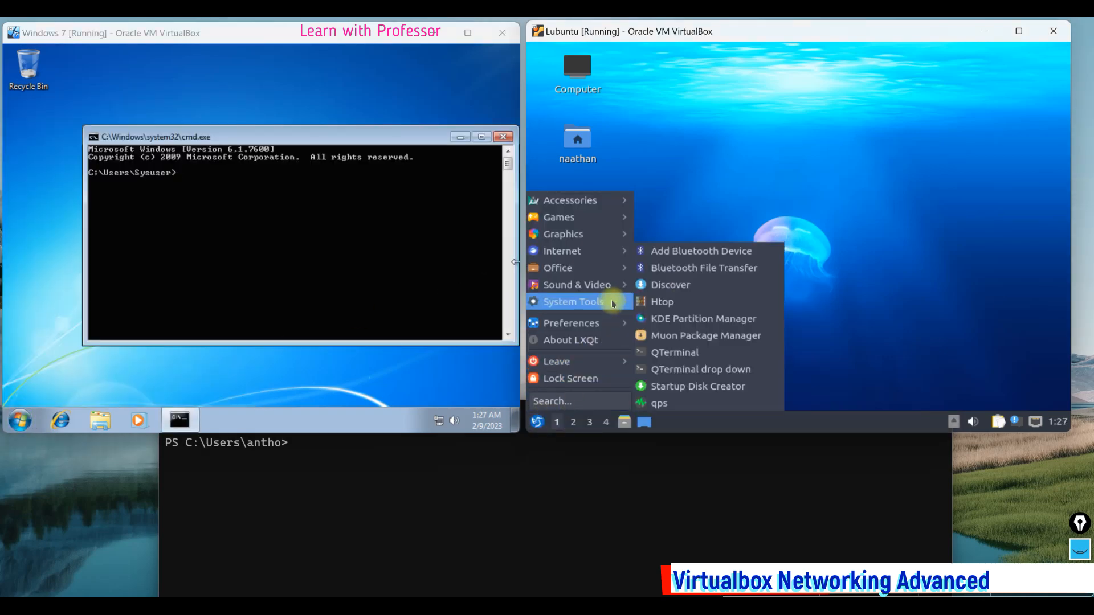
left_click(701, 352)
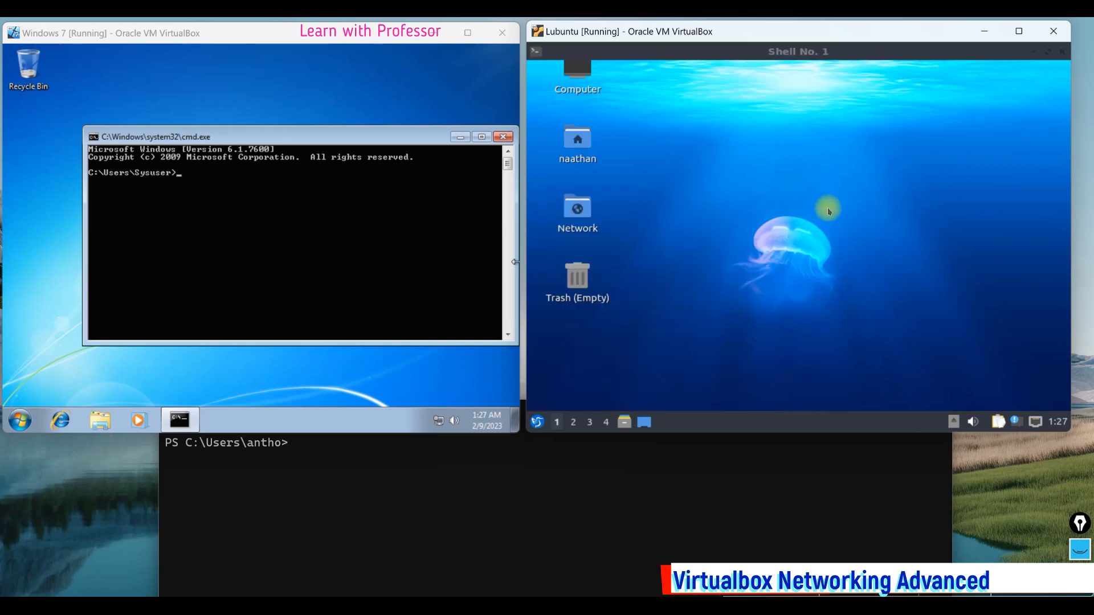
Reduce the Lubuntu terminal to a smaller window and move the Windows 7 command prompt to the upper part of its desktop.
left_click(1047, 52)
left_click_drag(527, 45, 568, 59)
left_click_drag(1069, 409, 1040, 352)
left_click_drag(741, 67, 741, 56)
left_click_drag(344, 137, 323, 58)
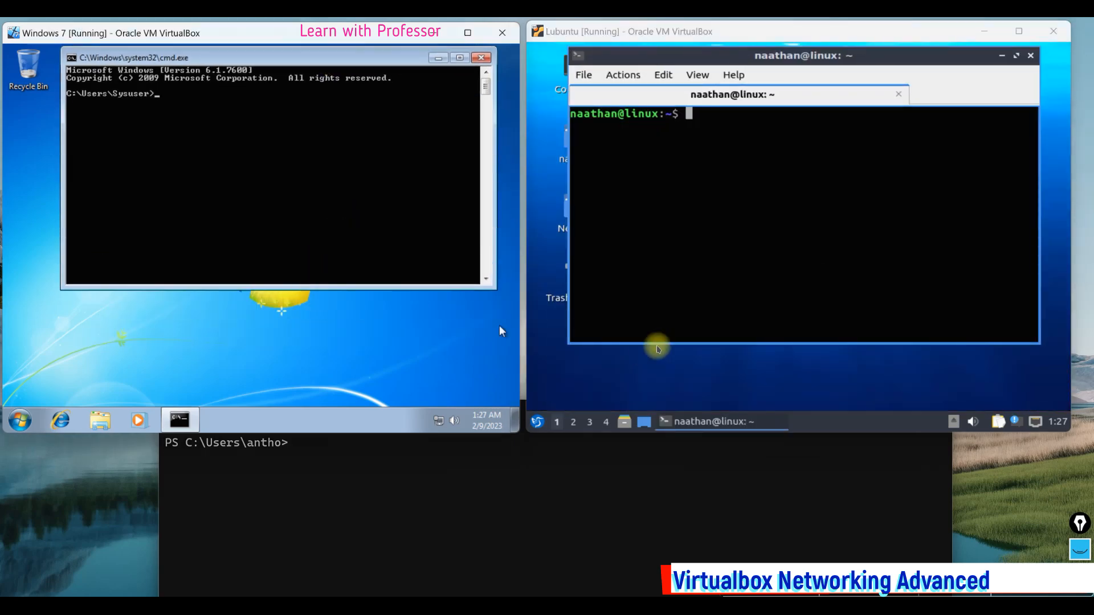
left_click_drag(660, 342, 660, 312)
Enlarge and reposition the host PowerShell window just below both guest terminals, and switch to the Windows 7 command prompt.
left_click(594, 505)
left_click_drag(541, 419, 530, 340)
left_click_drag(503, 589, 504, 593)
left_click_drag(513, 339, 513, 225)
left_click_drag(545, 541, 545, 507)
left_click_drag(500, 227, 515, 335)
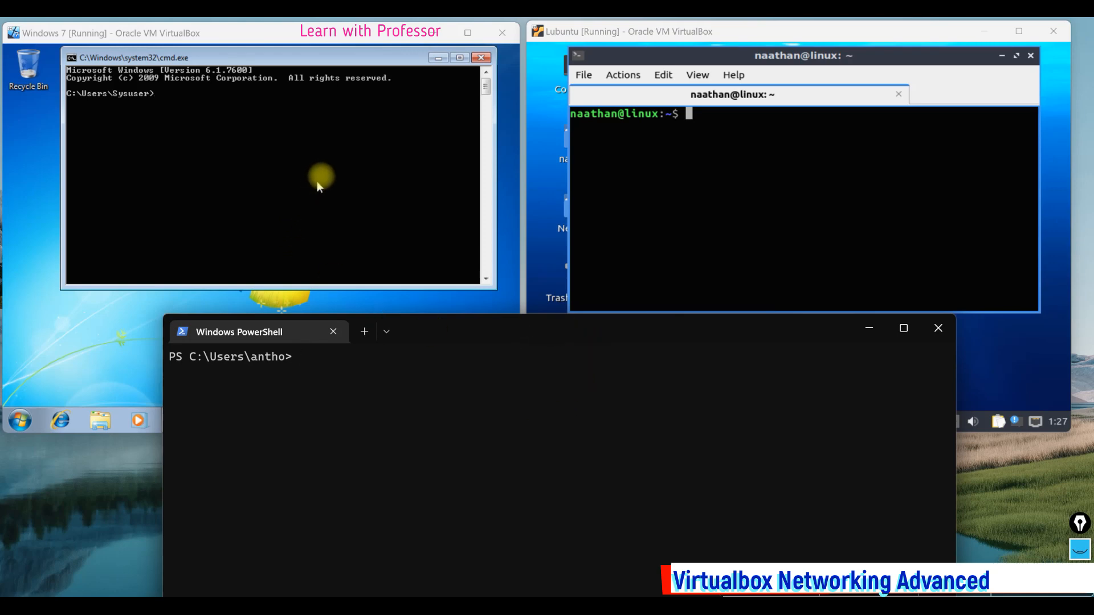
left_click(319, 178)
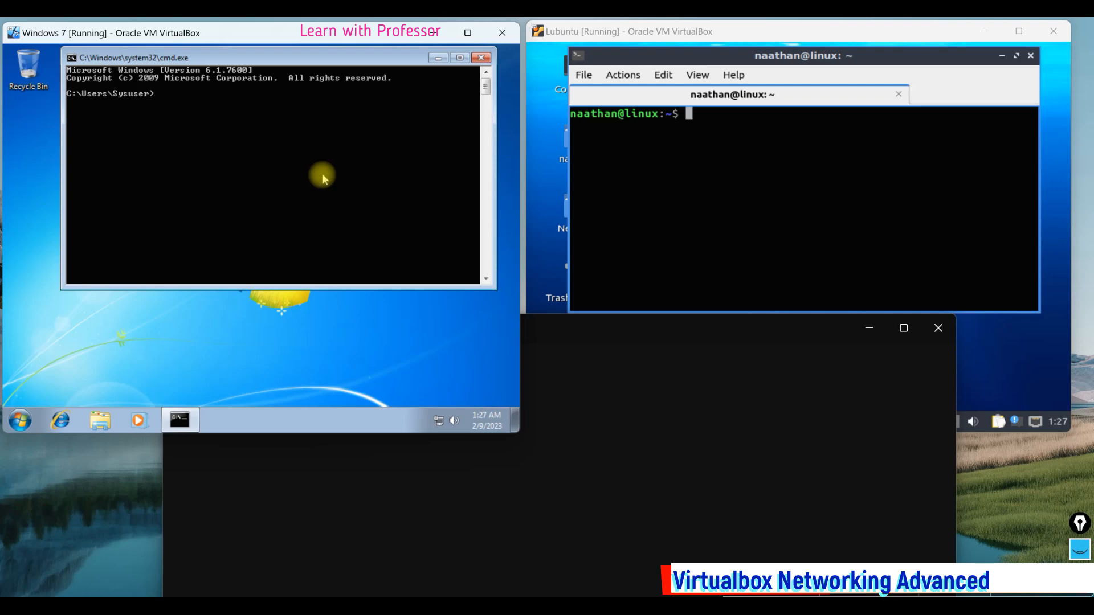
Run ipconfig in the Windows 7 command prompt and examine the IPv4 addresses of both Ethernet adapters.
type("ipconfig")
key("Return")
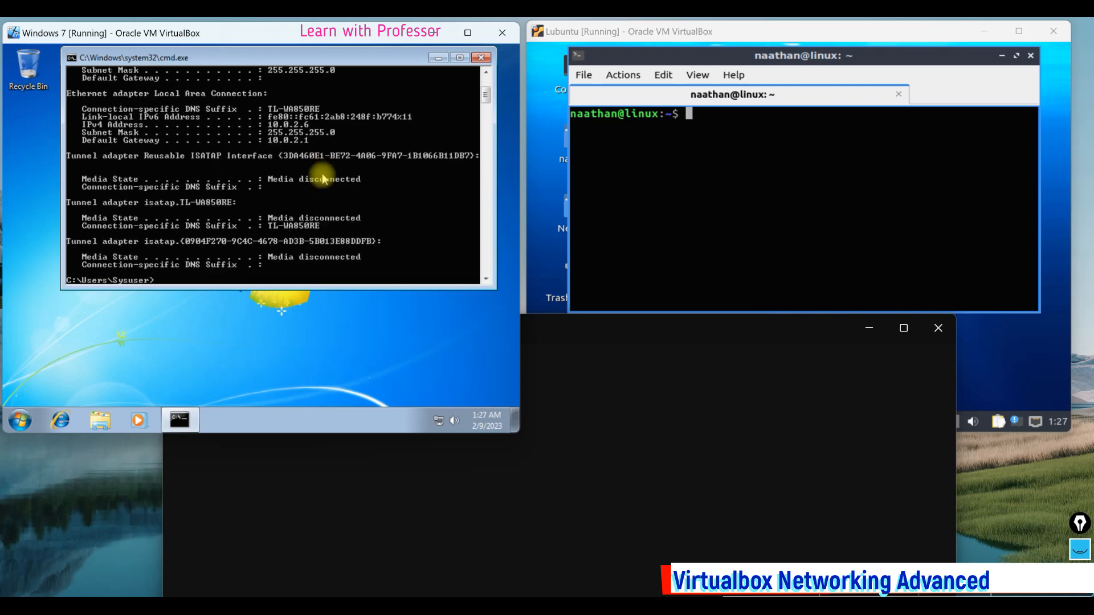
scroll(336, 181, "down", 2)
scroll(336, 182, "up", 4)
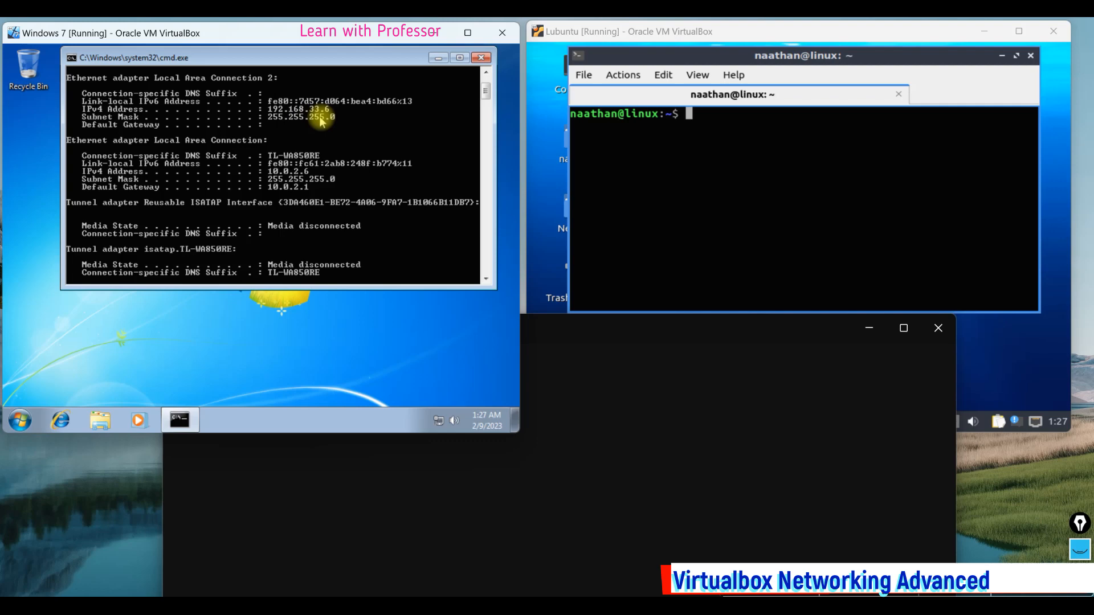
Run ifconfig in the Lubuntu terminal and examine the addresses of the enp0s3 and enp0s8 interfaces.
left_click(744, 161)
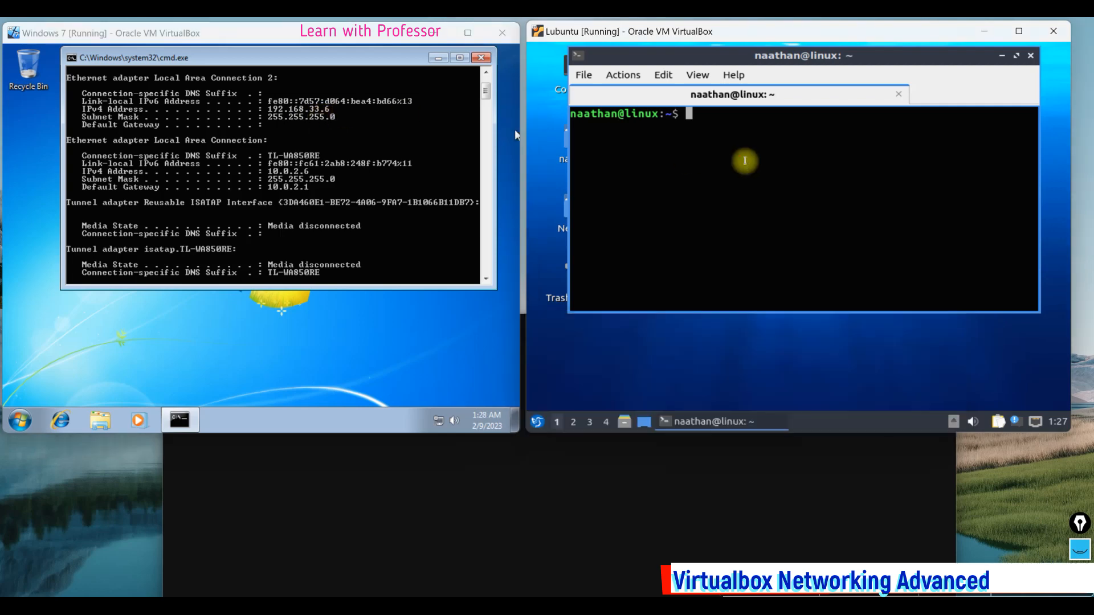
type("ifconfig")
key("Return")
scroll(794, 206, "up", 5)
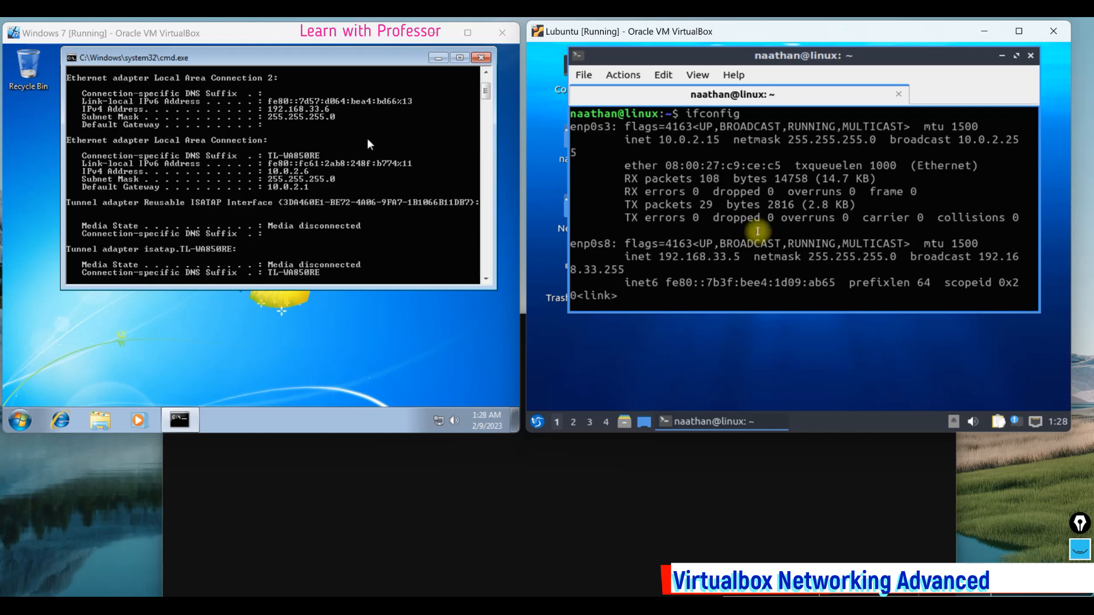
scroll(717, 209, "down", 1)
scroll(717, 209, "down", 4)
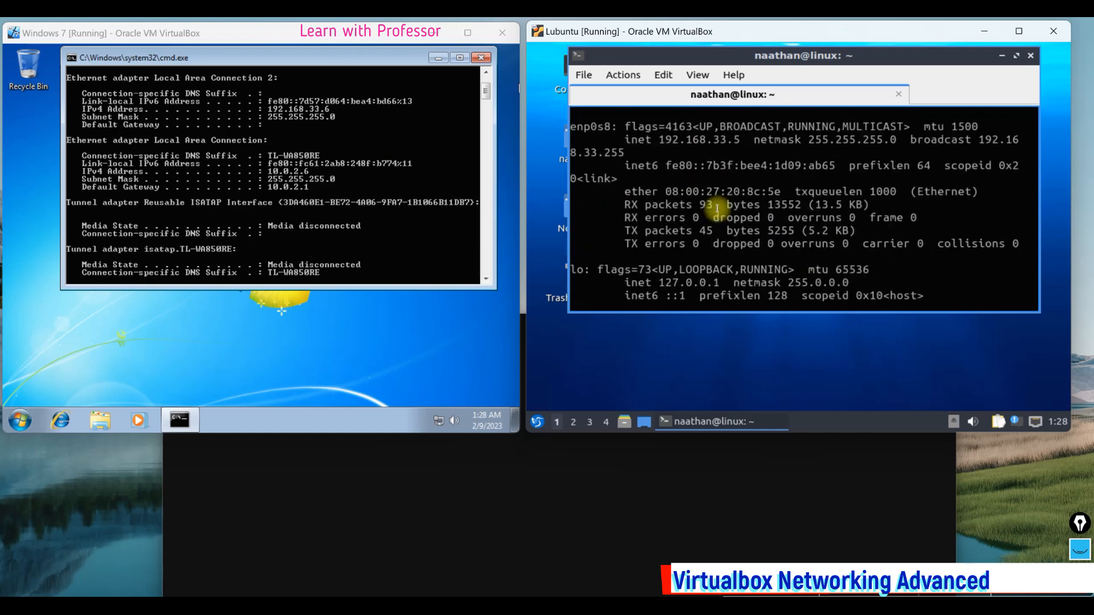
scroll(738, 217, "down", 1)
scroll(737, 217, "up", 3)
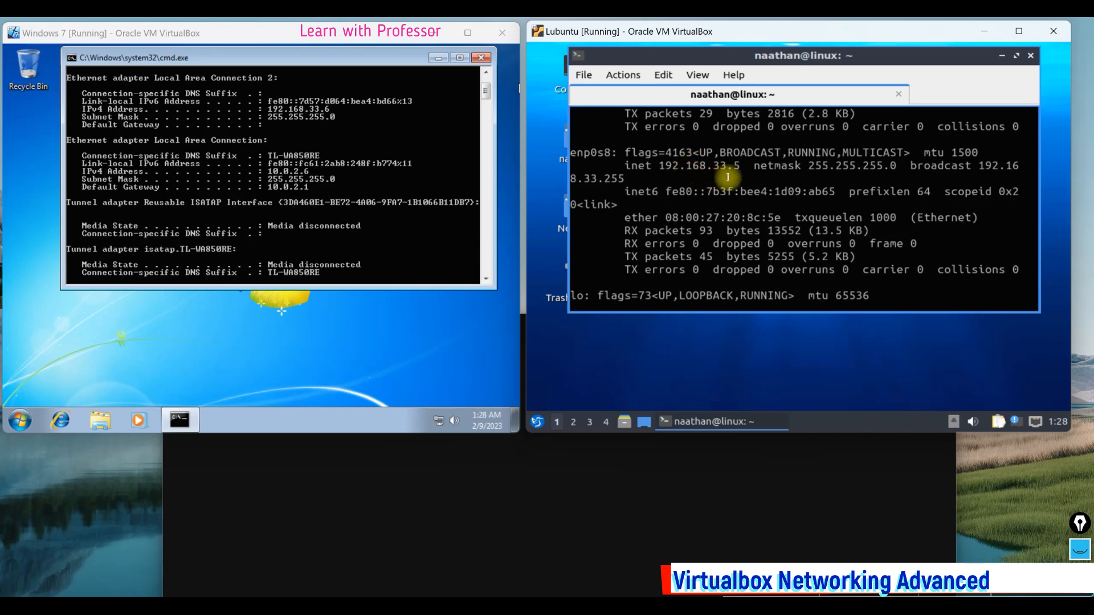
Run ipconfig in the host's Windows PowerShell to list the host's network adapters.
left_click(647, 478)
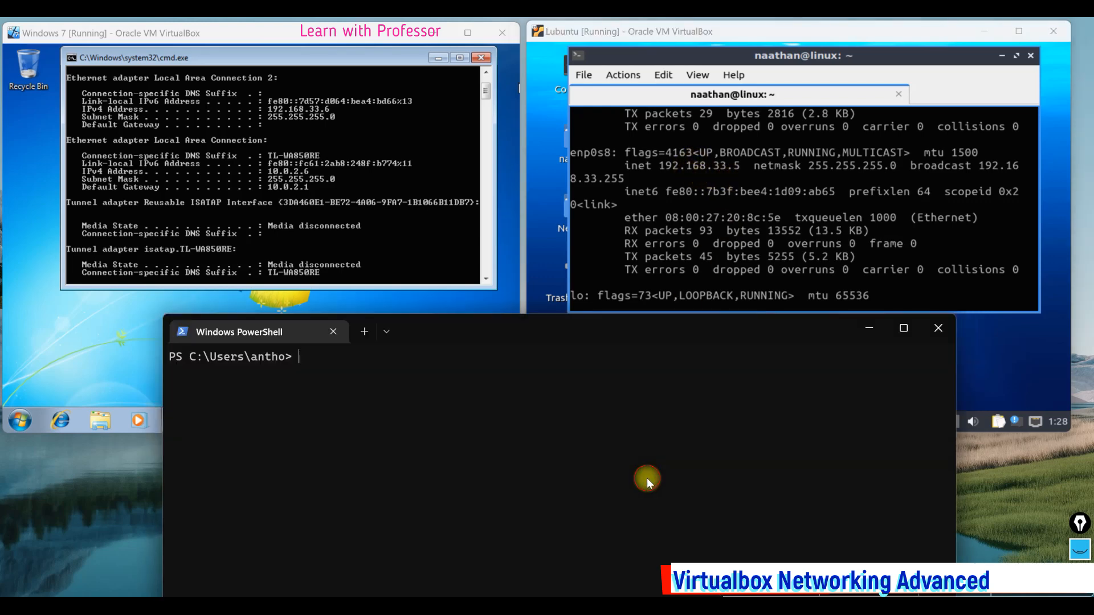
type("ip")
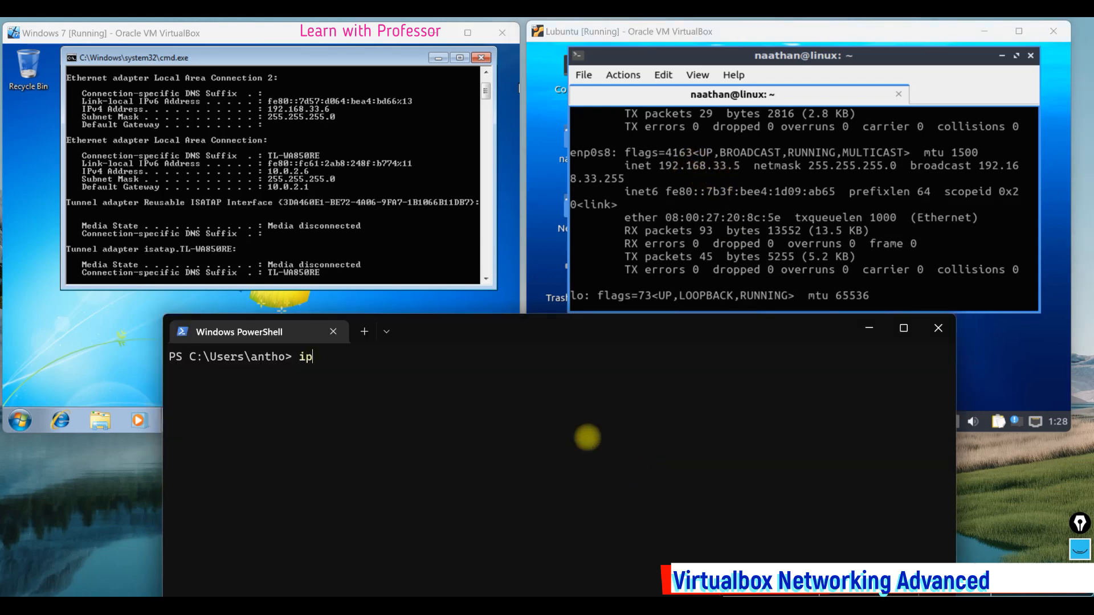
type("config")
key("Return")
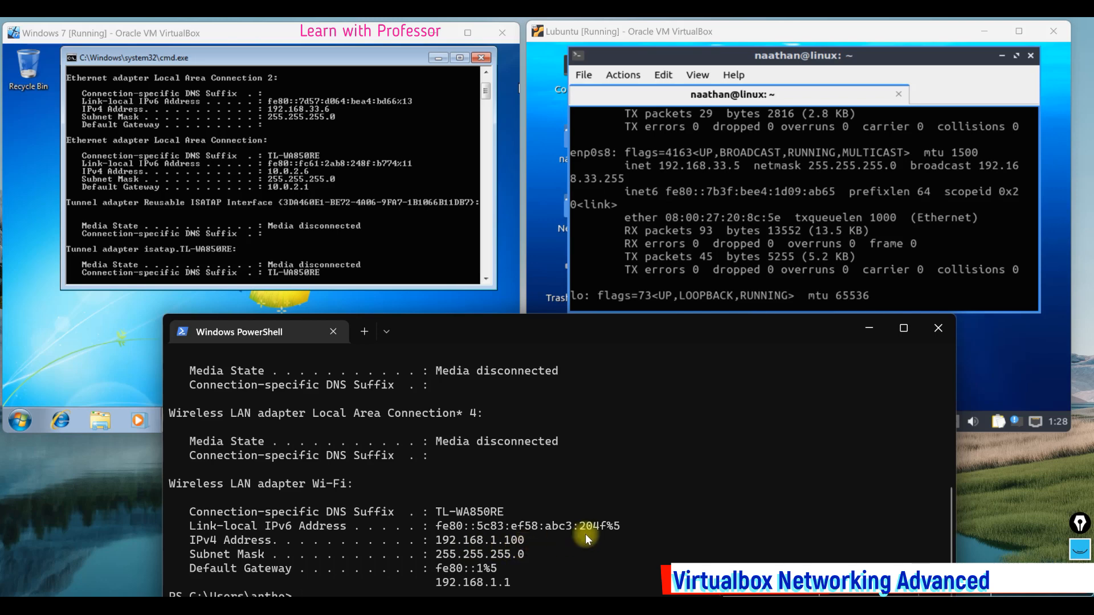
Ping Lubuntu's NAT Network address 10.0.2.15 from the Windows 7 command prompt, stopping after a few replies.
scroll(305, 171, "down", 5)
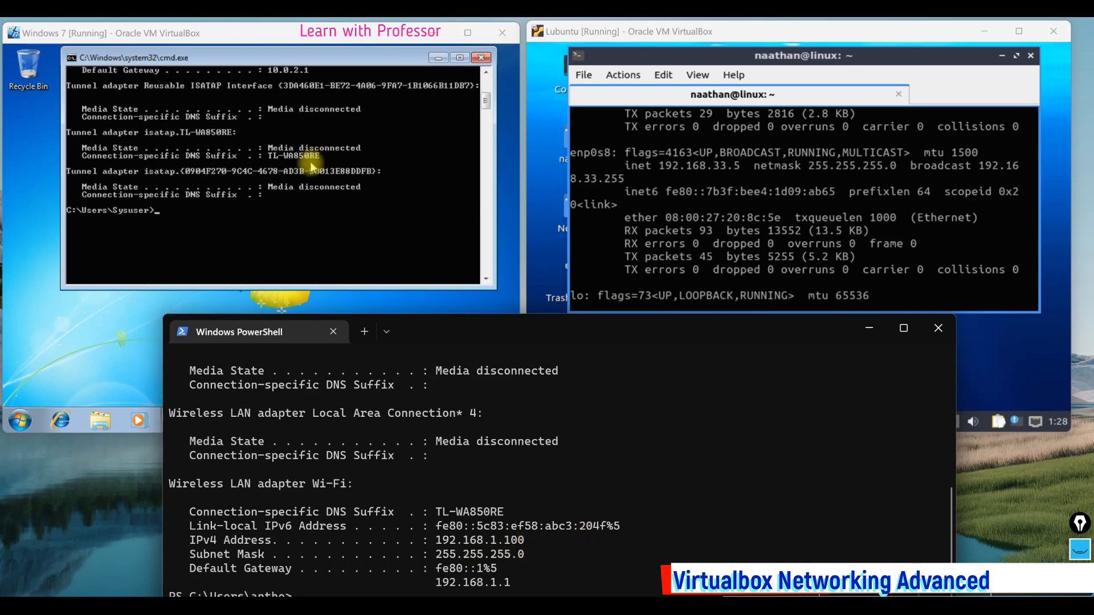
left_click(213, 222)
type("ping 10.0.2.15")
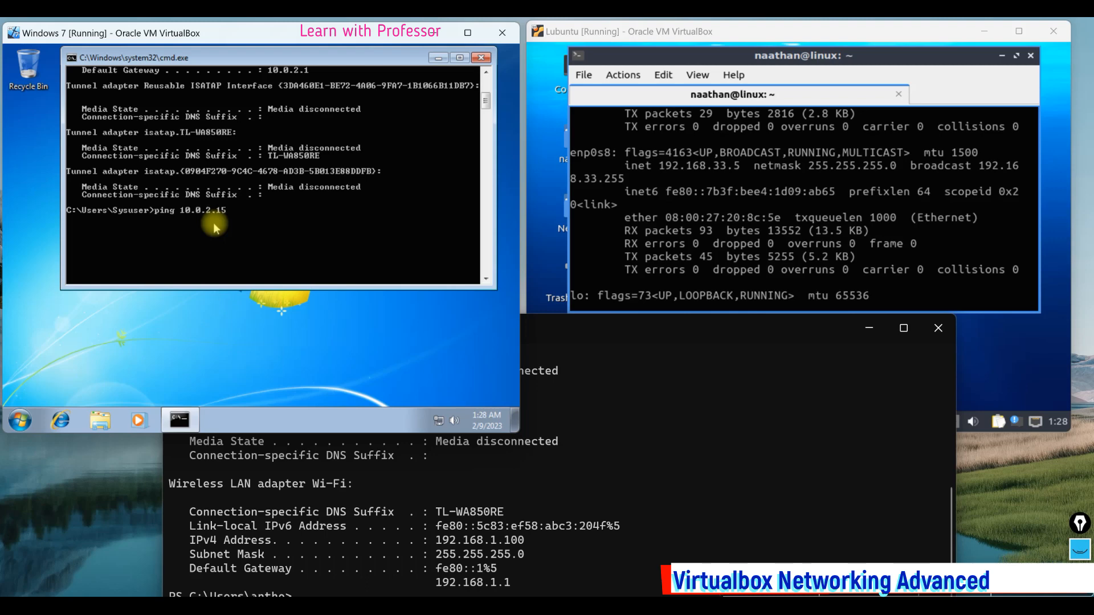
key("Return")
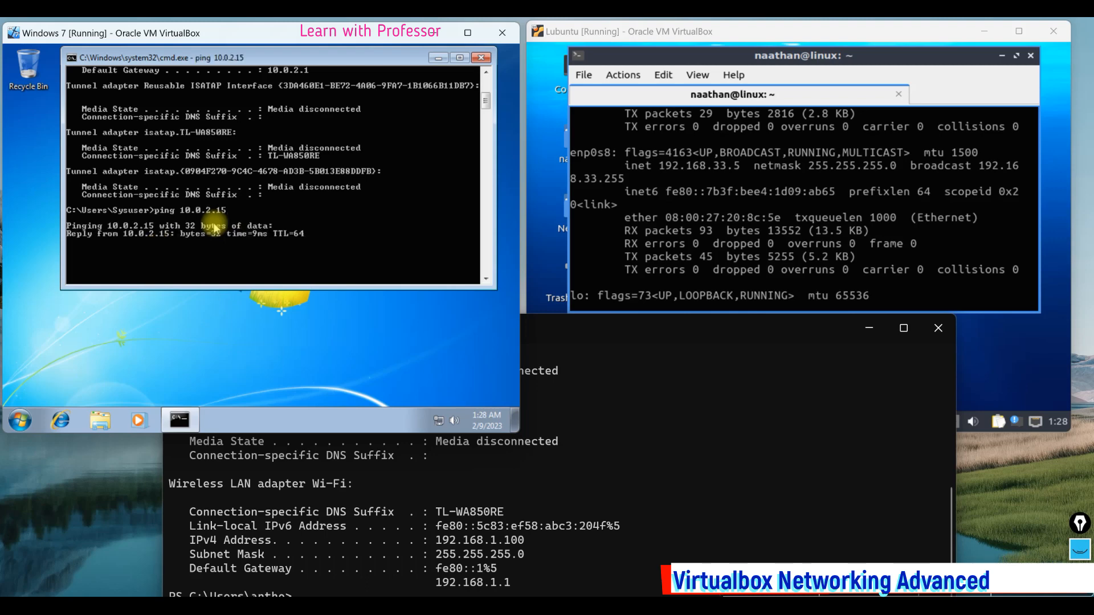
key("ctrl+c")
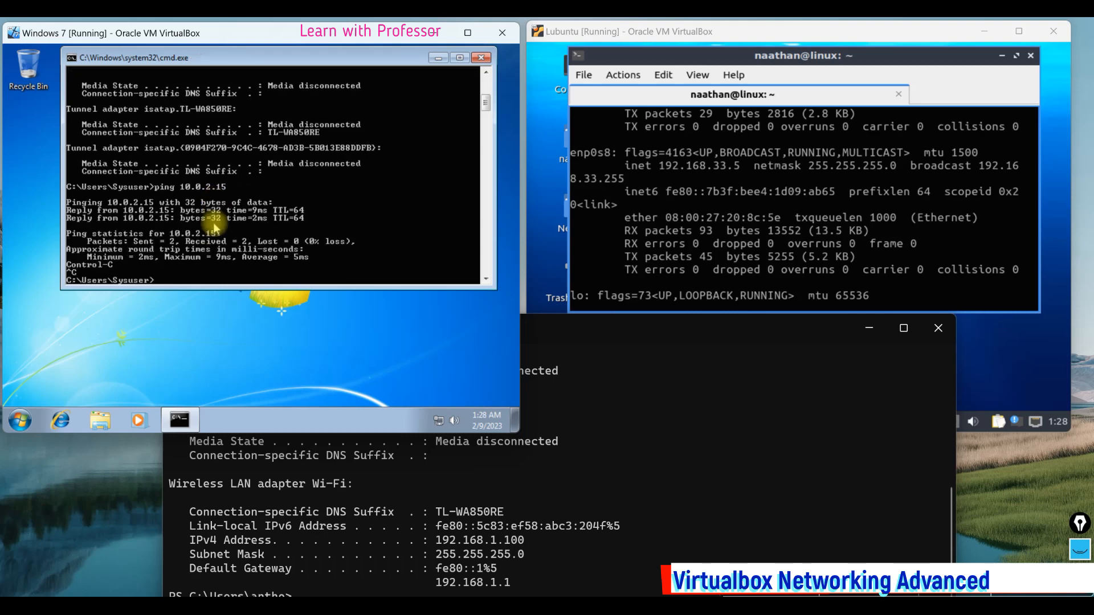
Ping Lubuntu's Host-only address 192.168.33.5 from the Windows 7 command prompt, and stop it after a few replies.
key("Up")
key("BackSpace")
key("BackSpace")
key("BackSpace")
key("BackSpace")
key("BackSpace")
key("BackSpace")
key("BackSpace")
key("BackSpace")
key("BackSpace")
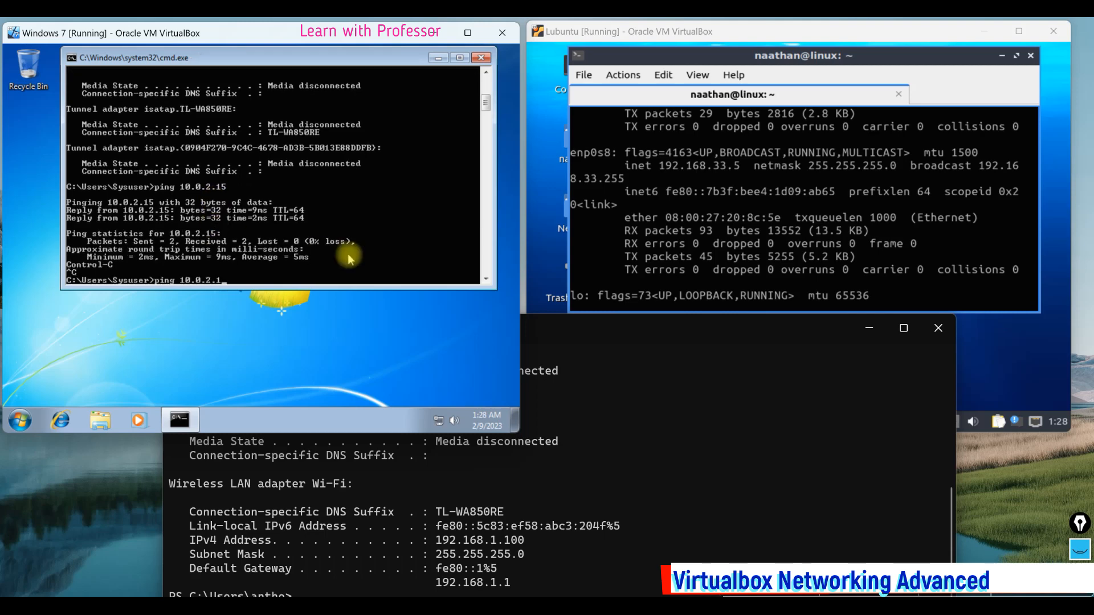
scroll(767, 217, "up", 1)
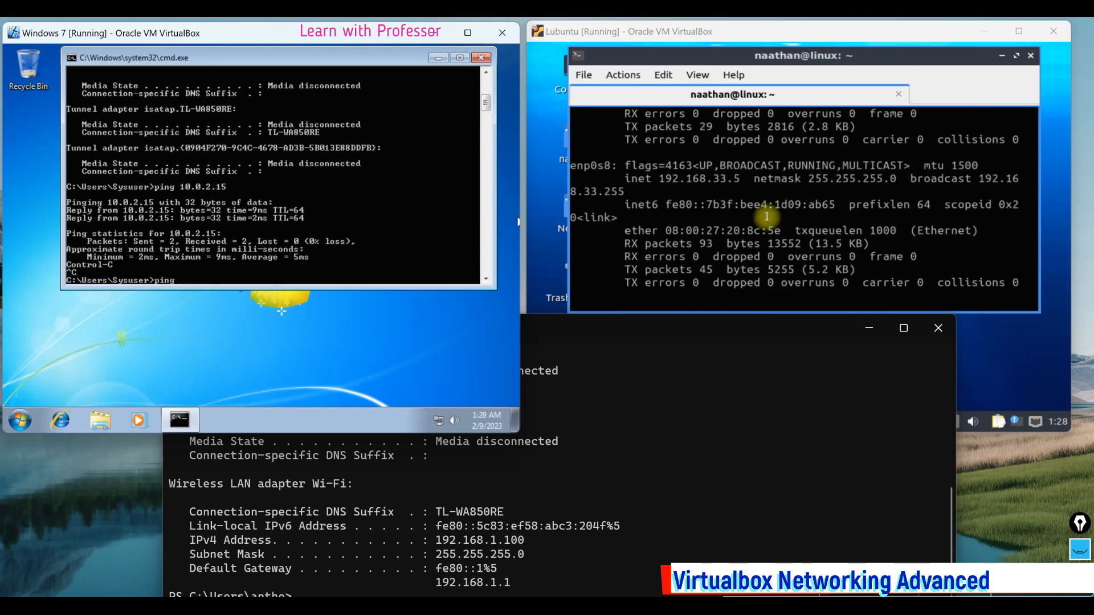
type("192.168.33.5")
key("Return")
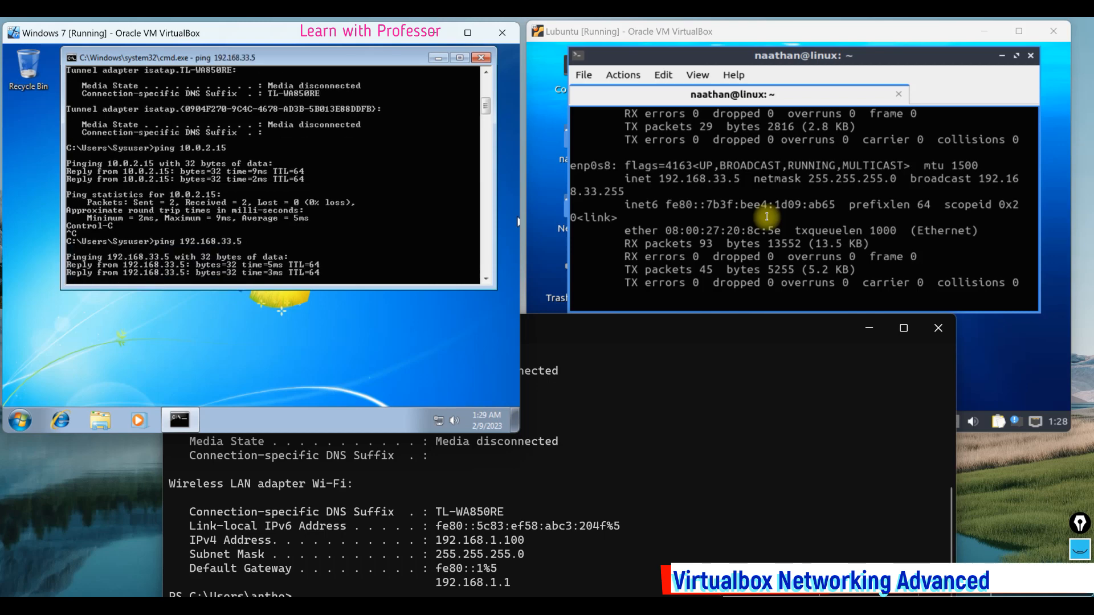
key("ctrl+c")
Look up the Windows 7 guest's addresses, ping 10.0.2.6 from the Lubuntu terminal, and stop the ping.
left_click(811, 195)
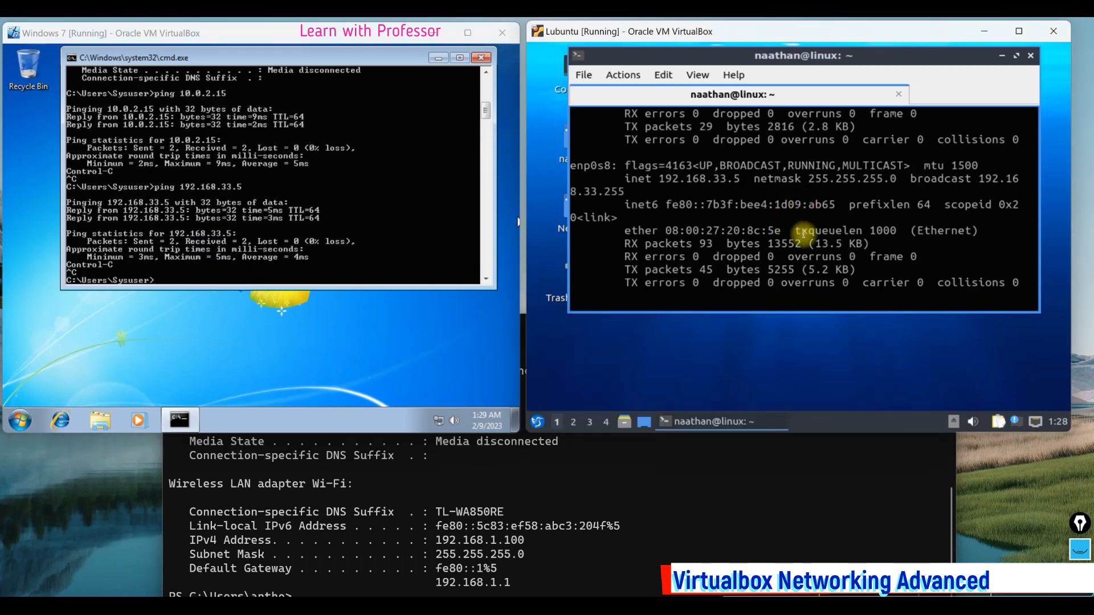
scroll(741, 273, "down", 4)
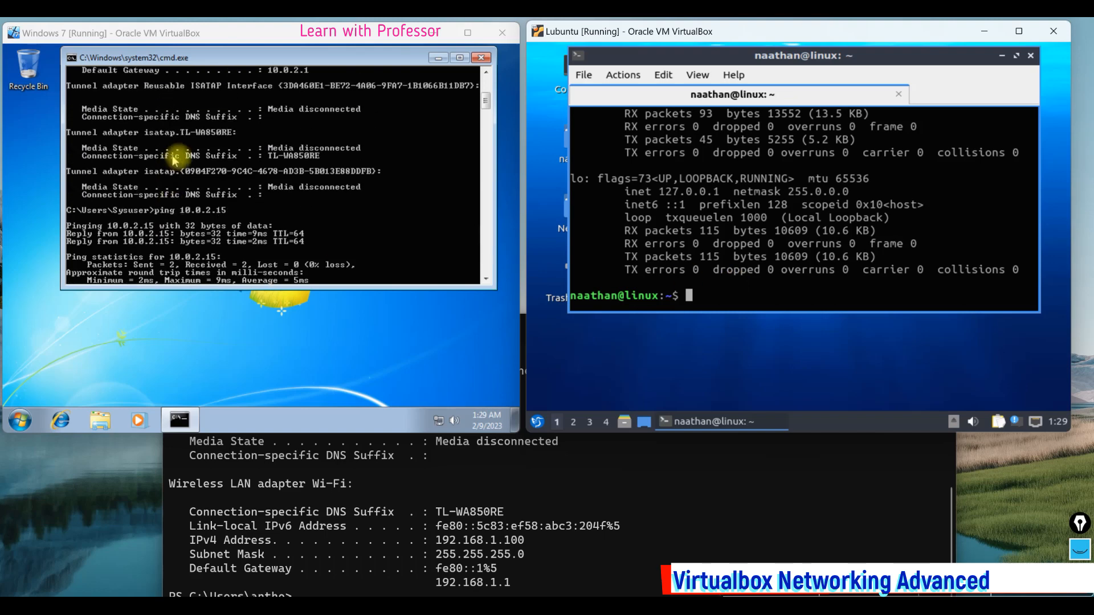
scroll(307, 200, "up", 3)
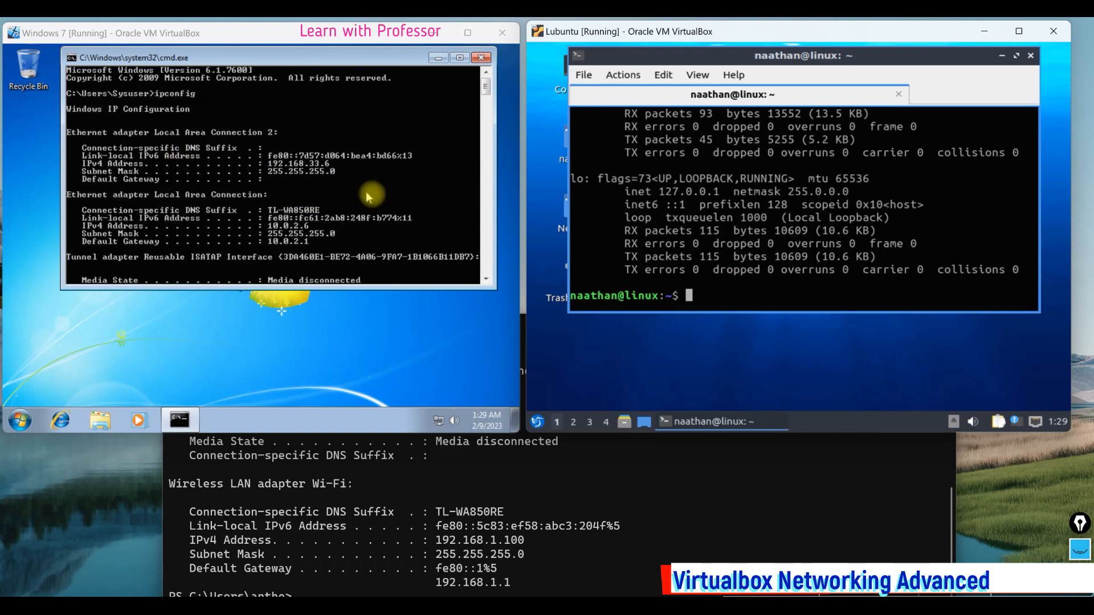
type("ping ")
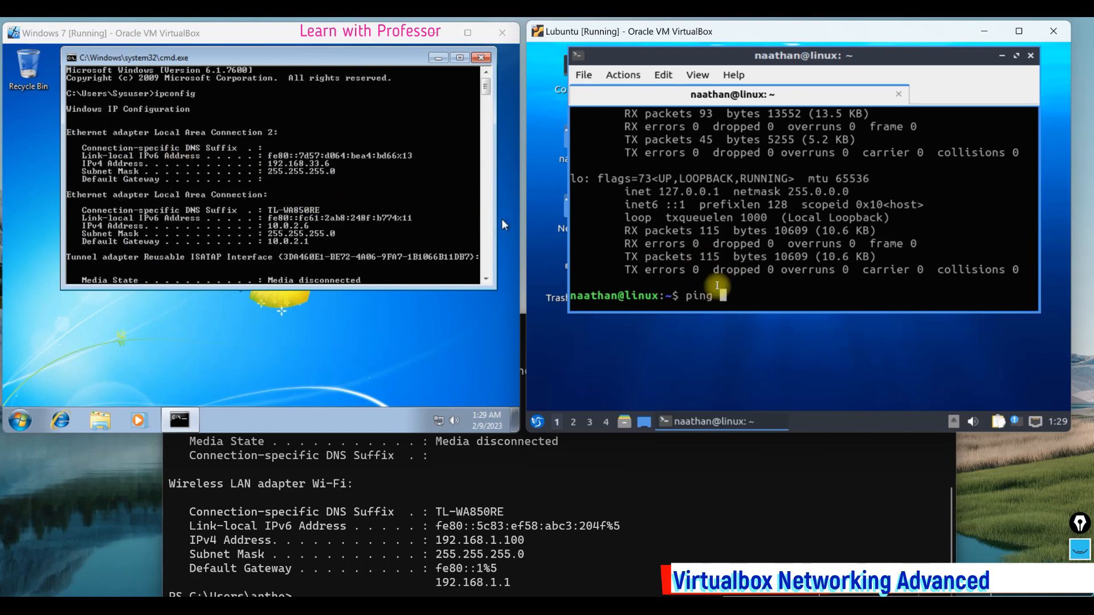
type("10.0.2.6")
key("Return")
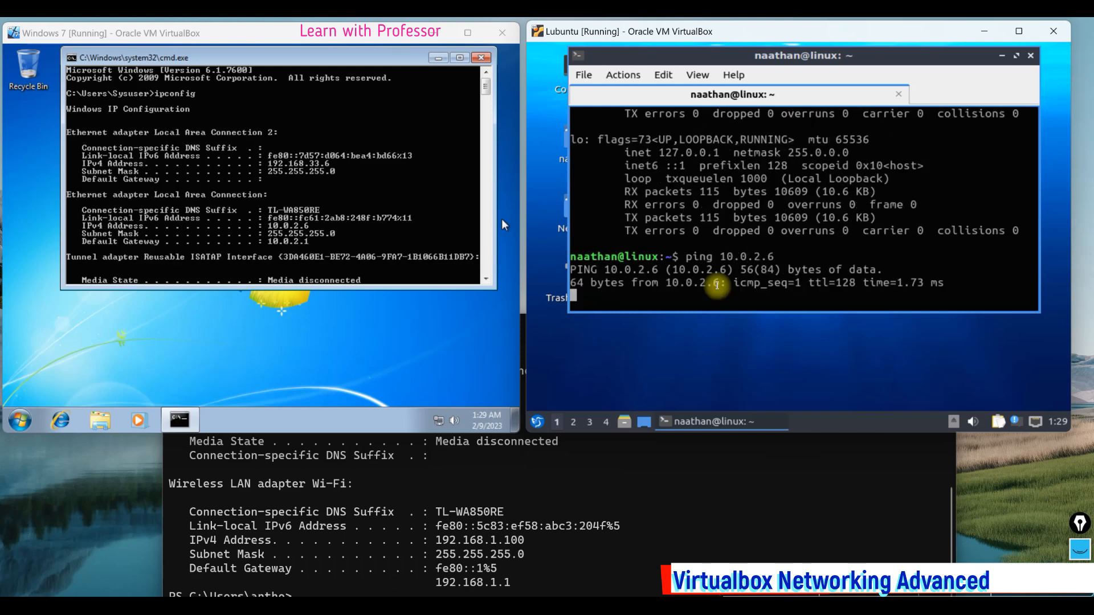
key("ctrl+c")
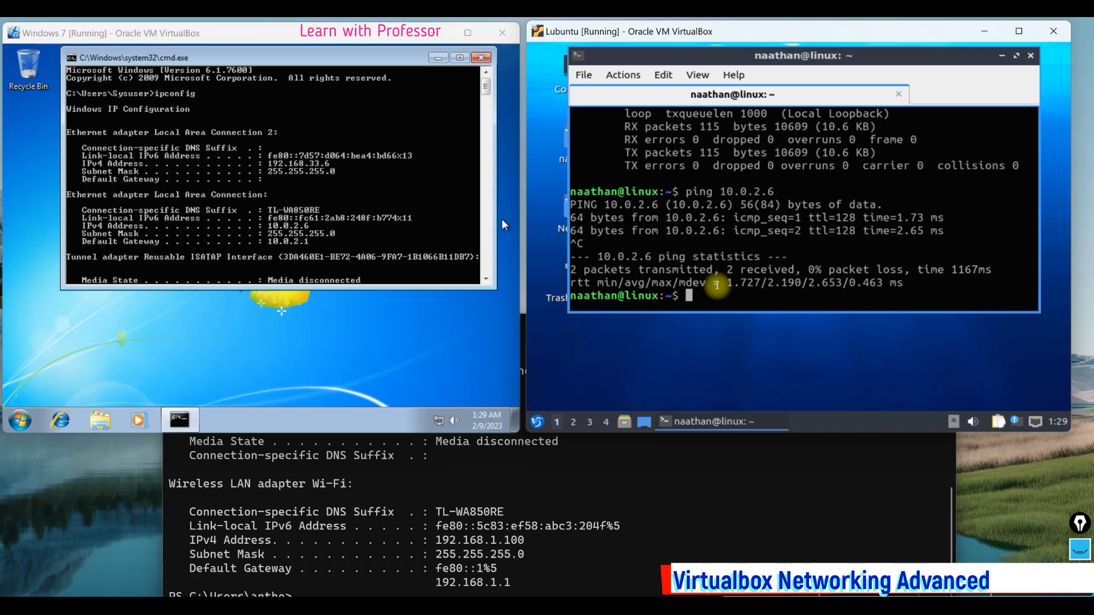
Ping the Windows 7 Host-only address 192.168.33.6 from the Lubuntu terminal and stop it after a few replies.
key("Up")
key("BackSpace")
key("BackSpace")
key("BackSpace")
key("BackSpace")
key("BackSpace")
key("BackSpace")
key("BackSpace")
key("BackSpace")
type("192.168.")
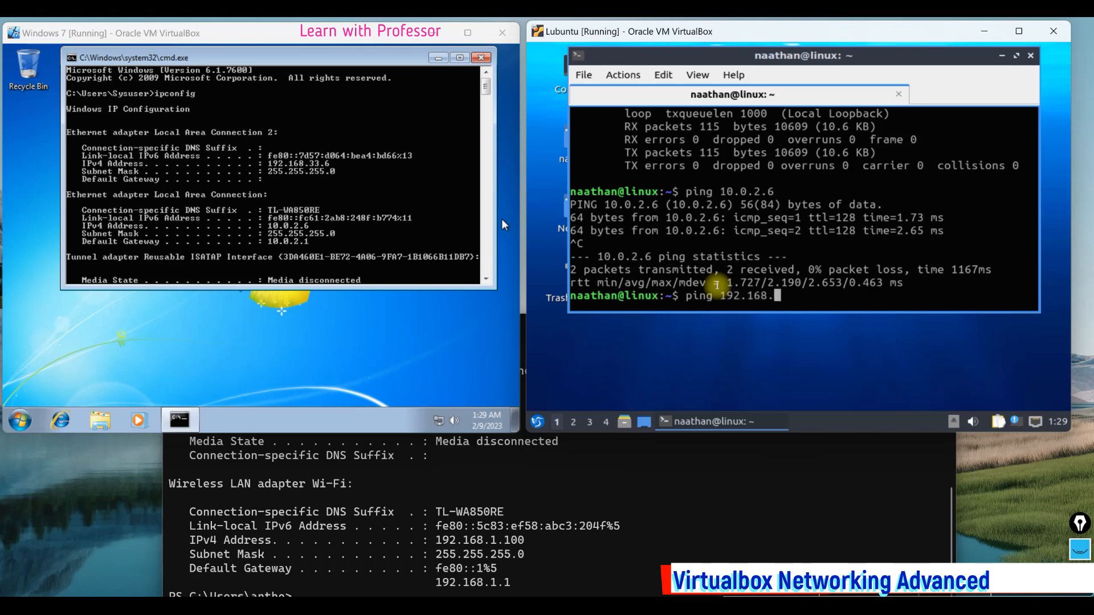
type("33")
type(".6")
key("Return")
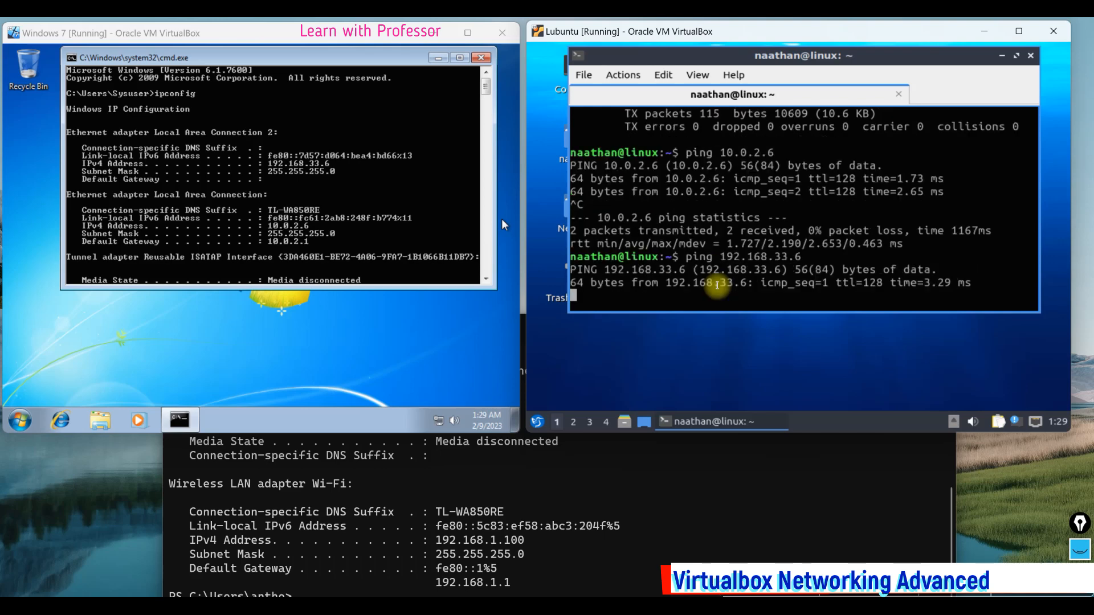
key("ctrl+c")
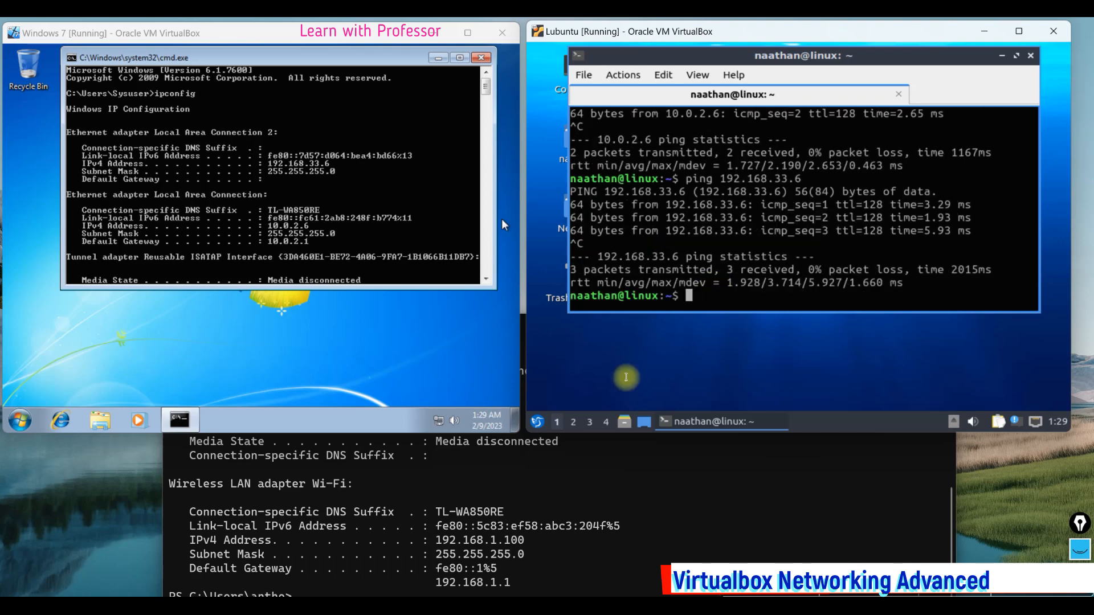
Clear the host PowerShell screen, ping the Windows 7 Host-only address 192.168.33.6 from it, and stop the ping.
left_click(594, 511)
key("ctrl+l")
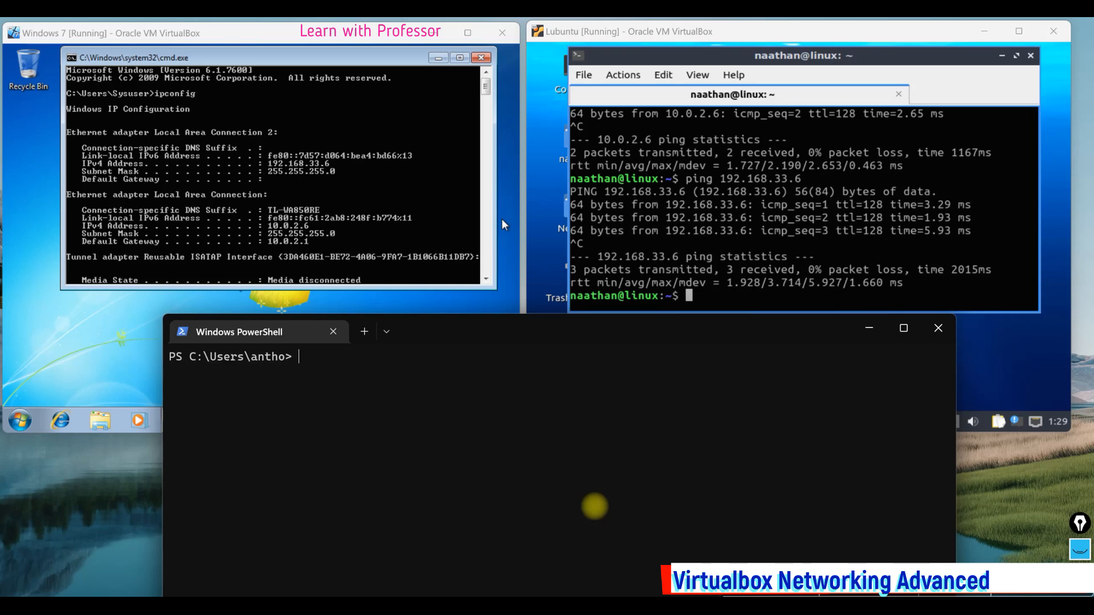
type("ping 192.168.33.6")
key("Return")
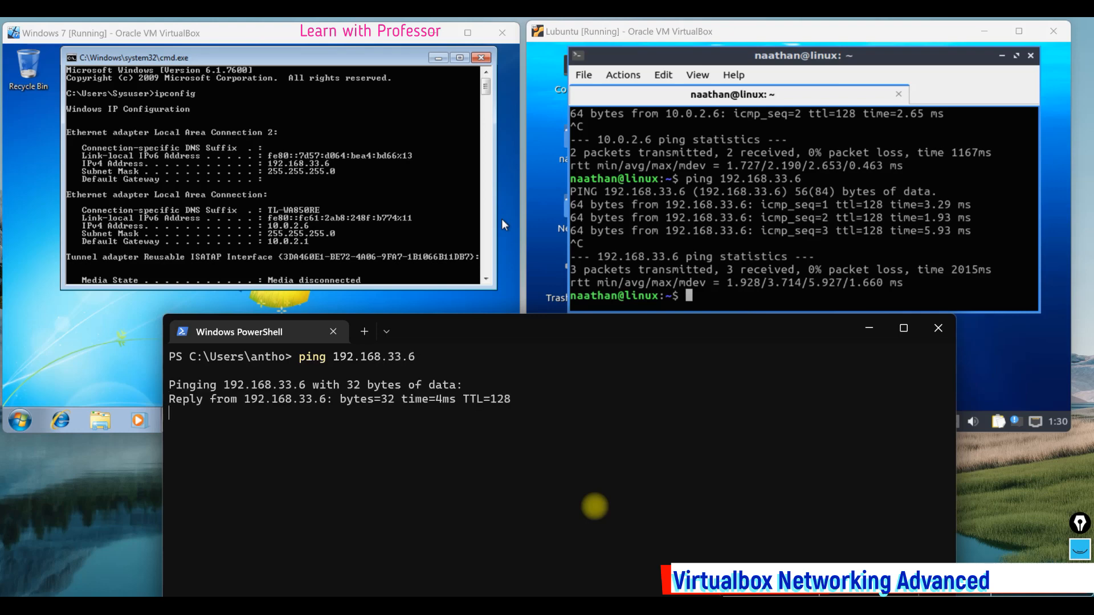
key("ctrl+c")
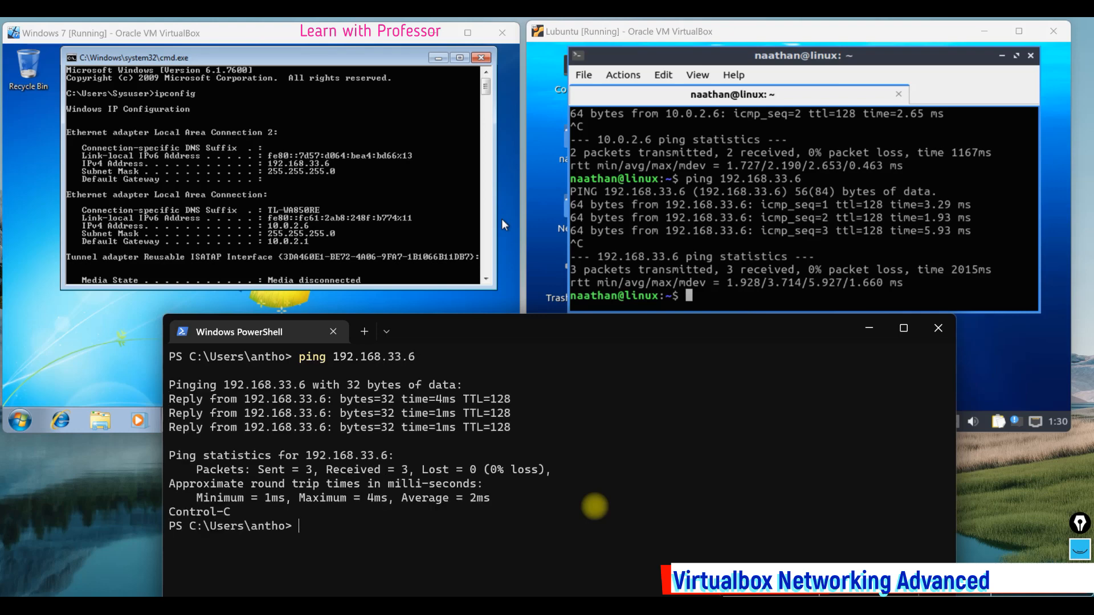
Ping the Windows 7 NAT Network address 10.0.2.6 from the host PowerShell and interrupt the ping.
key("Up")
key("BackSpace")
key("BackSpace")
key("BackSpace")
key("BackSpace")
key("BackSpace")
key("BackSpace")
key("BackSpace")
key("BackSpace")
key("BackSpace")
key("BackSpace")
key("BackSpace")
key("BackSpace")
type("10.0.2.6")
key("Return")
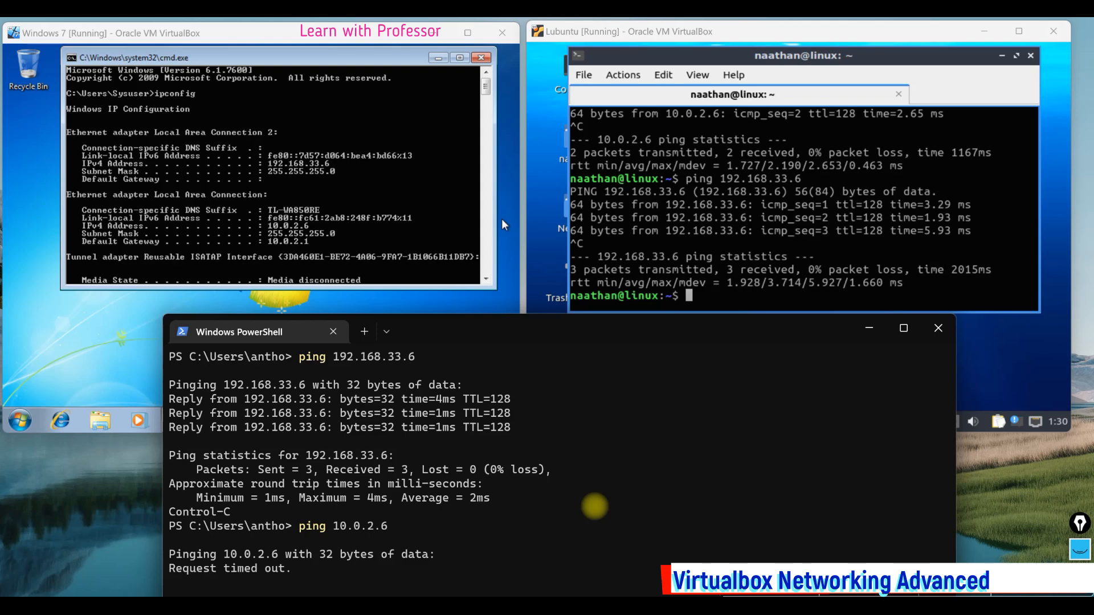
key("ctrl+c")
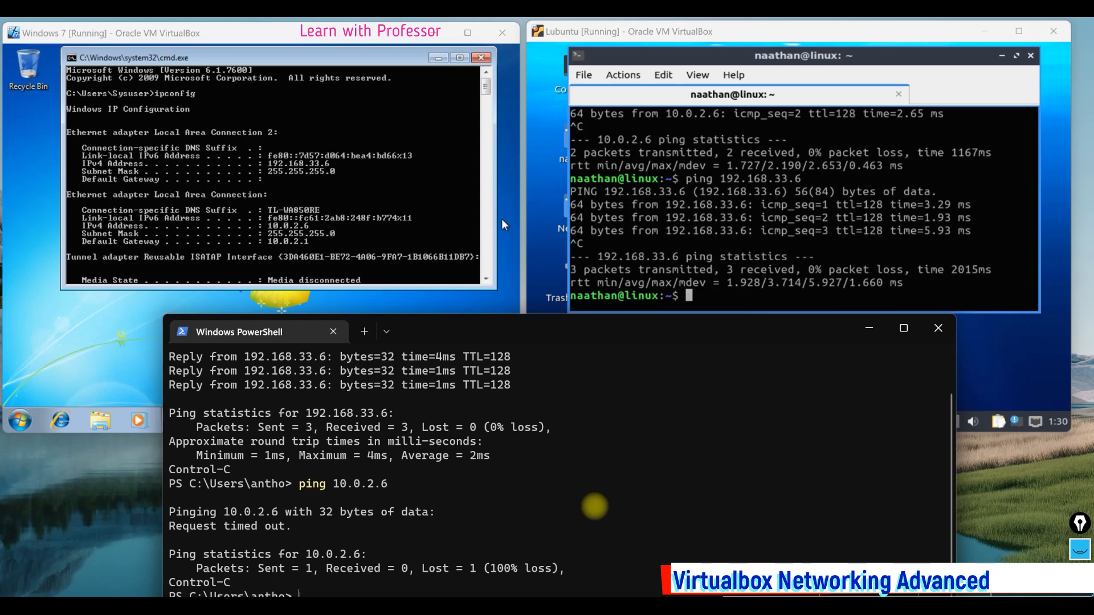
Clear the host PowerShell with cls, recheck Lubuntu's ifconfig output, and ping 192.168.33.6 again from the host.
type("cls")
key("Return")
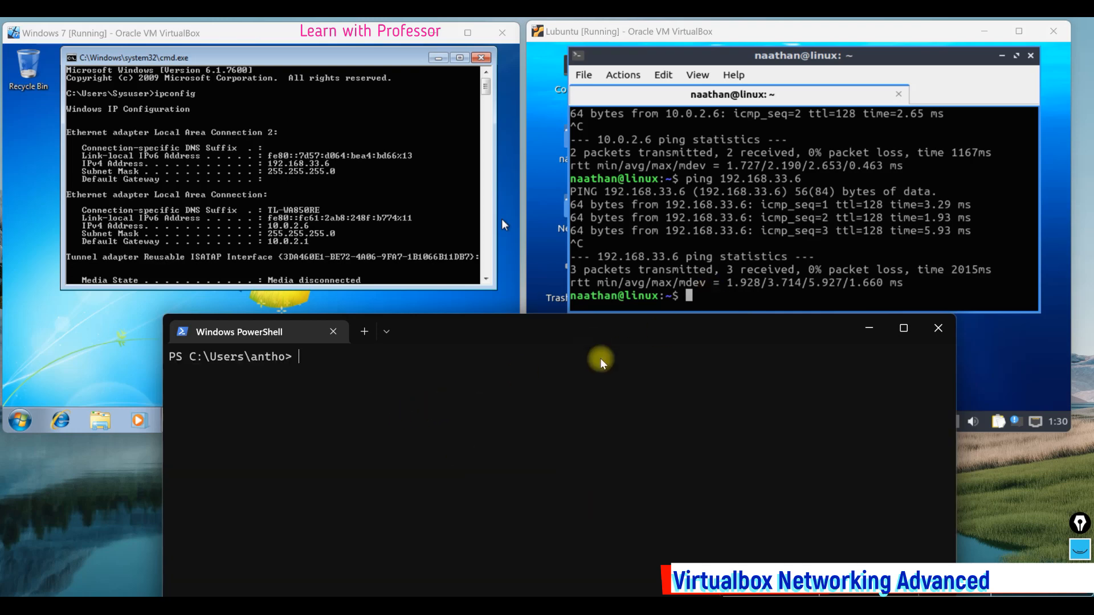
type("ping")
left_click(747, 264)
scroll(747, 264, "up", 8)
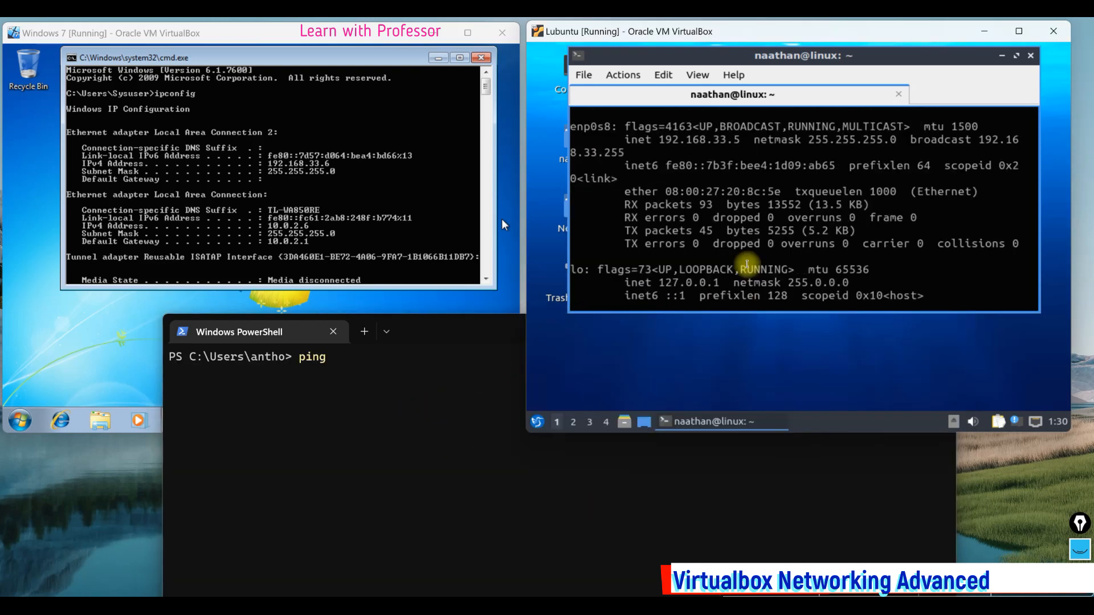
scroll(747, 264, "down", 8)
type("192.1")
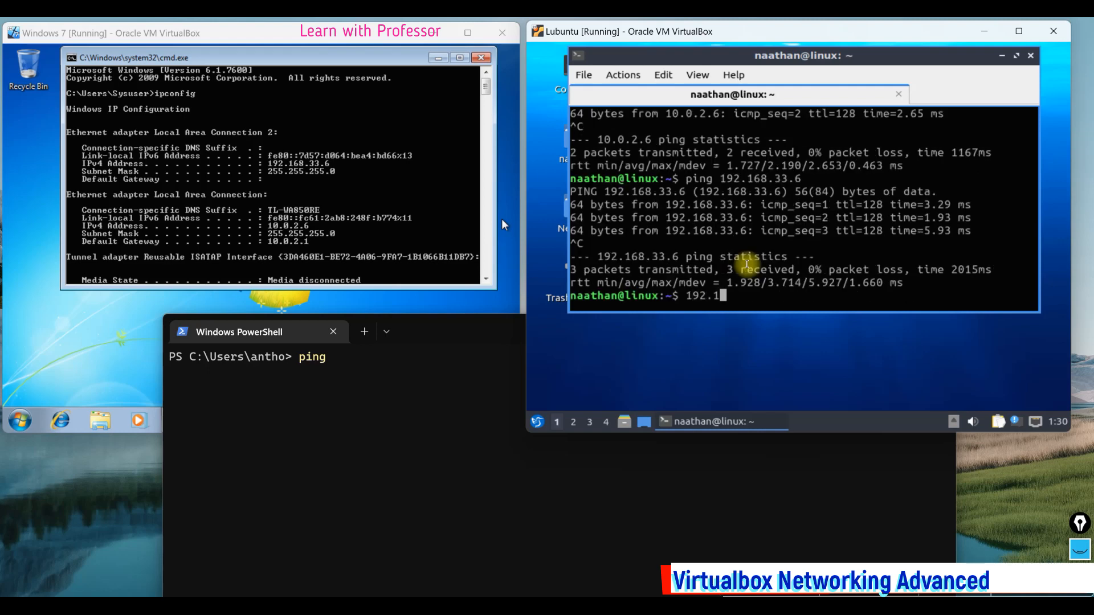
type("2")
type(".168.33.")
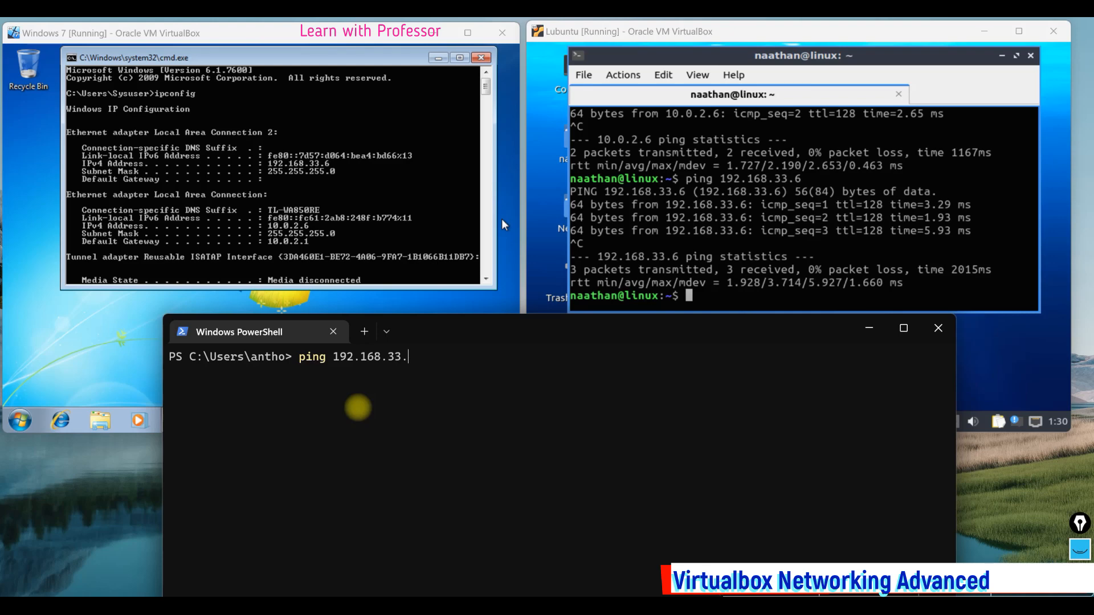
type("6")
key("Return")
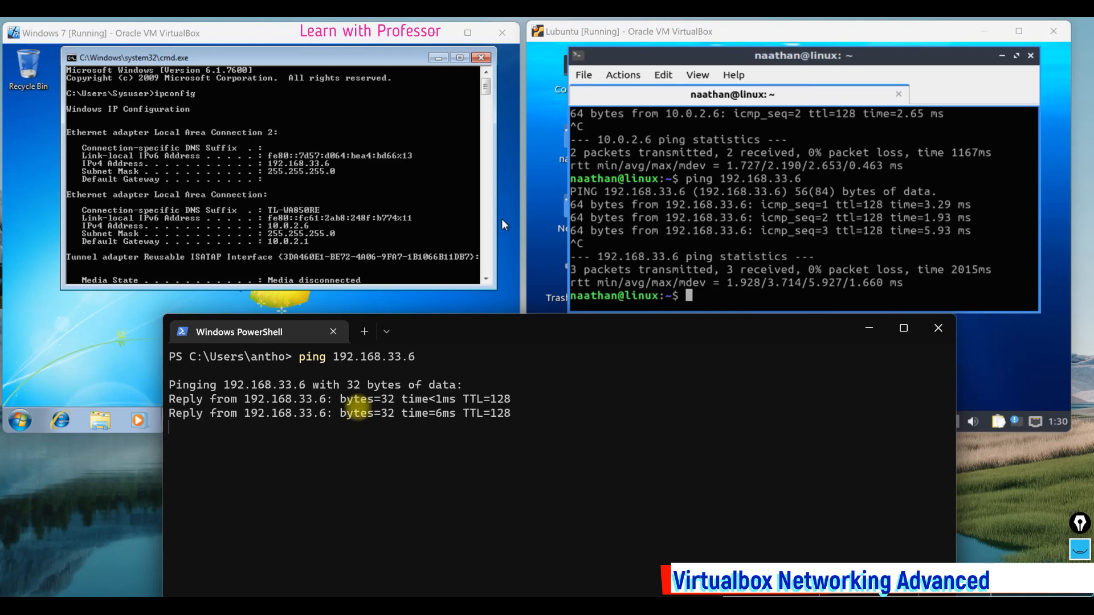
Stop the host's ping, begin an unsubmitted ping command in the Lubuntu terminal, and look up the host's IP address with ipconfig in PowerShell.
key("ctrl+c")
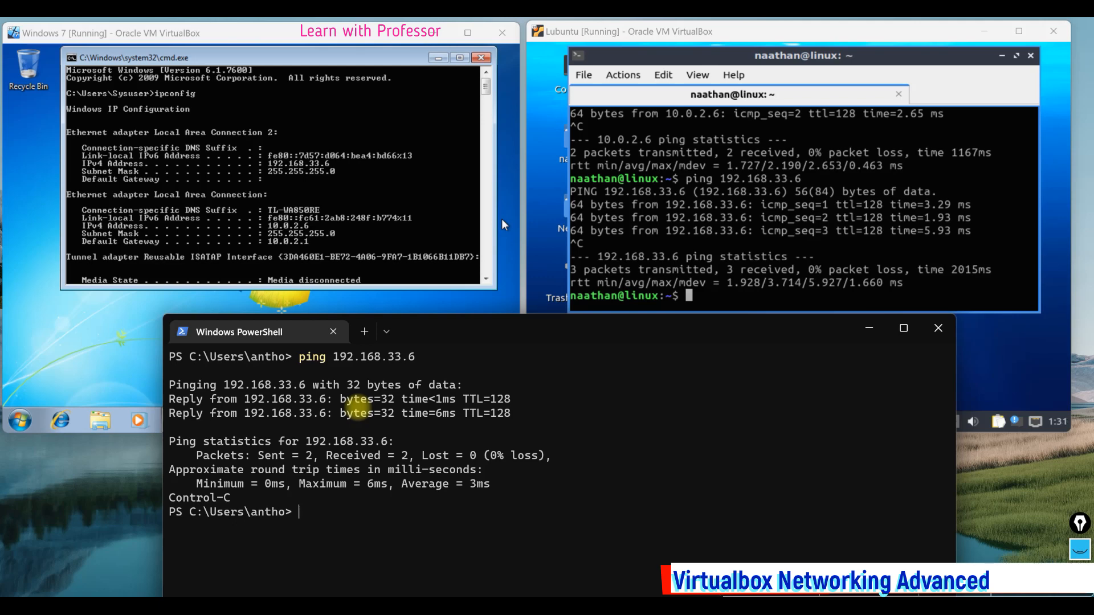
left_click(725, 294)
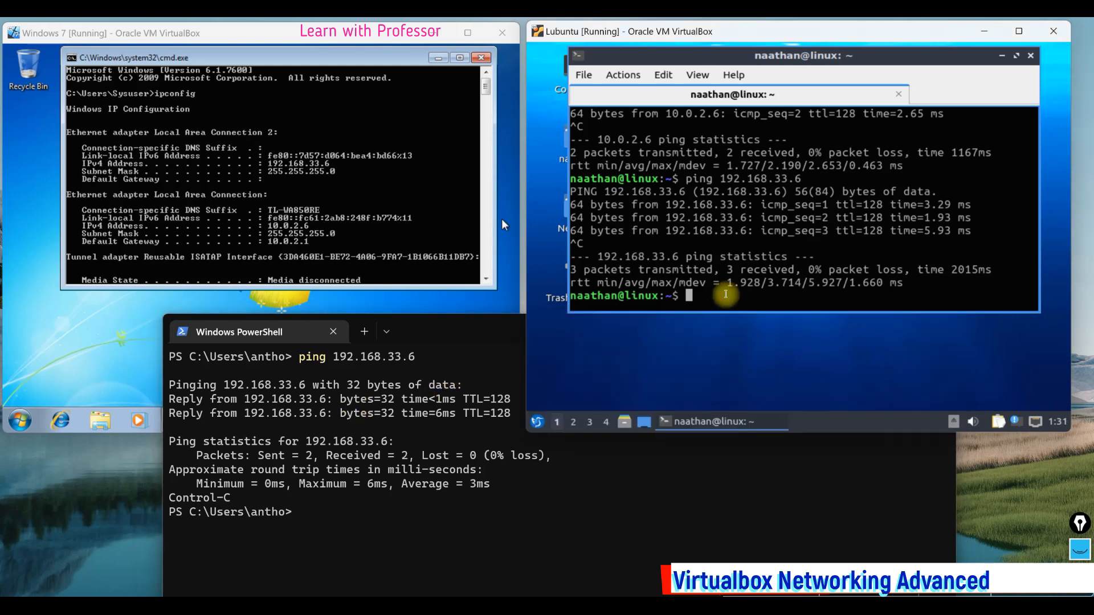
type("ping")
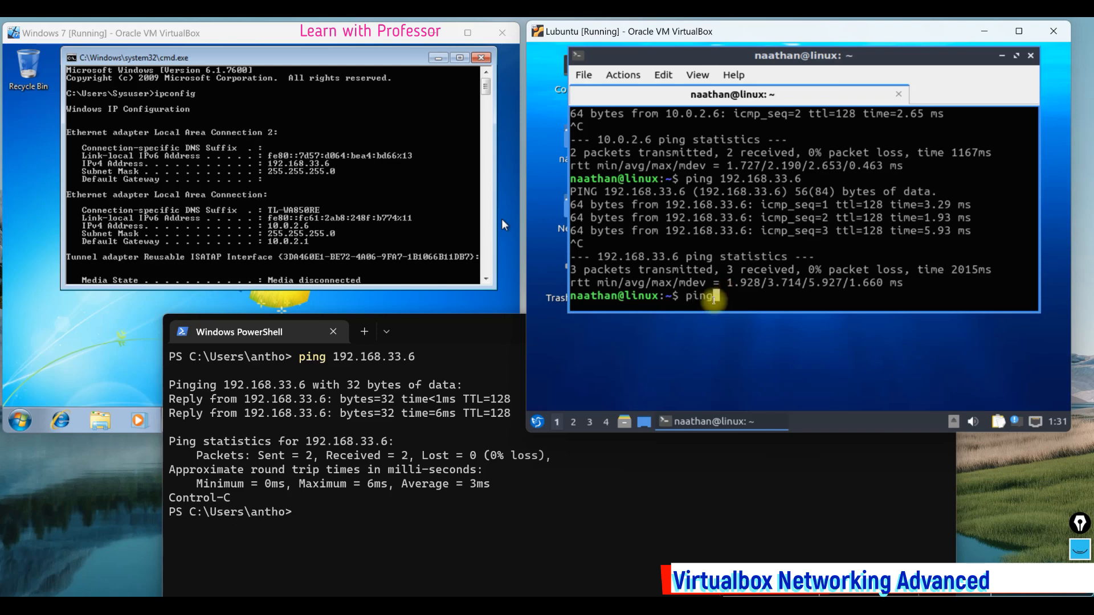
left_click(474, 507)
type("ipc")
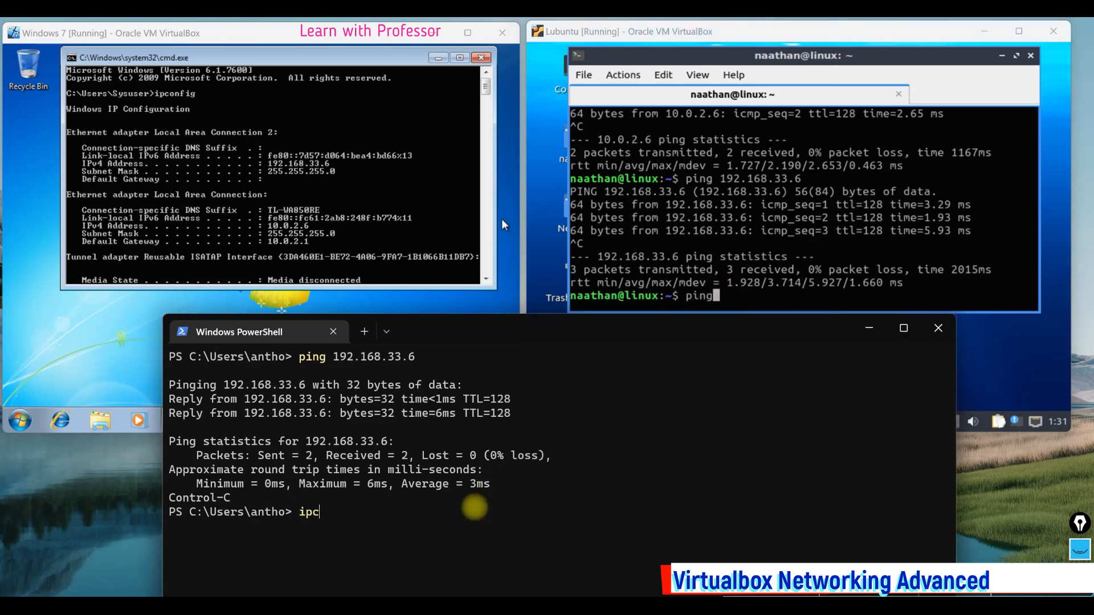
type("onfig")
key("Return")
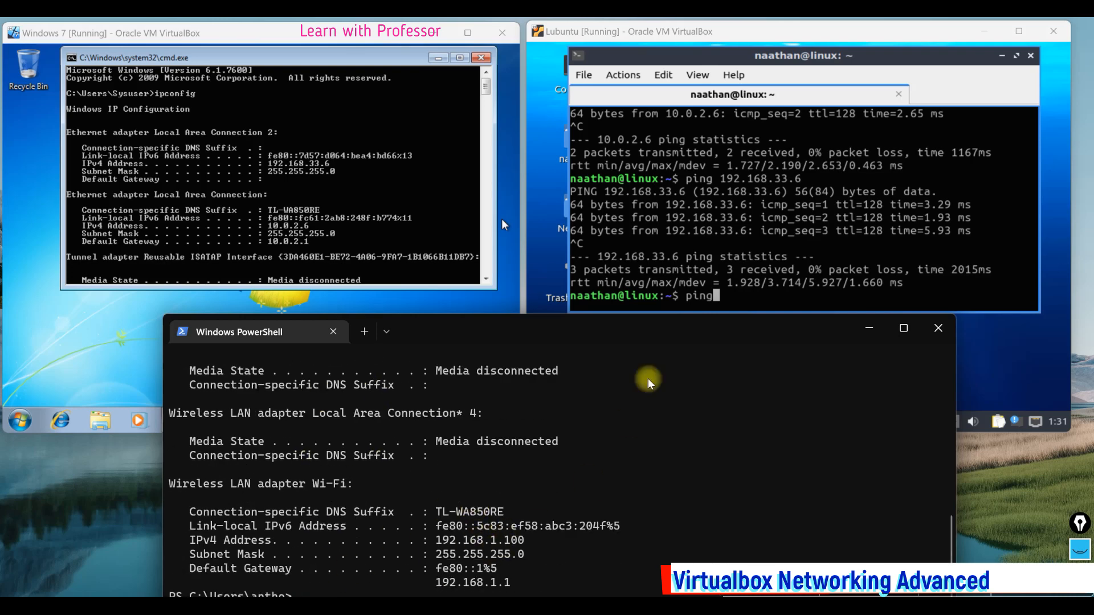
Complete the Lubuntu ping command with the host's Wi-Fi address 192.168.1.100, run it, and stop it after a couple of replies.
left_click(776, 299)
type("192.168.1.100")
key("Return")
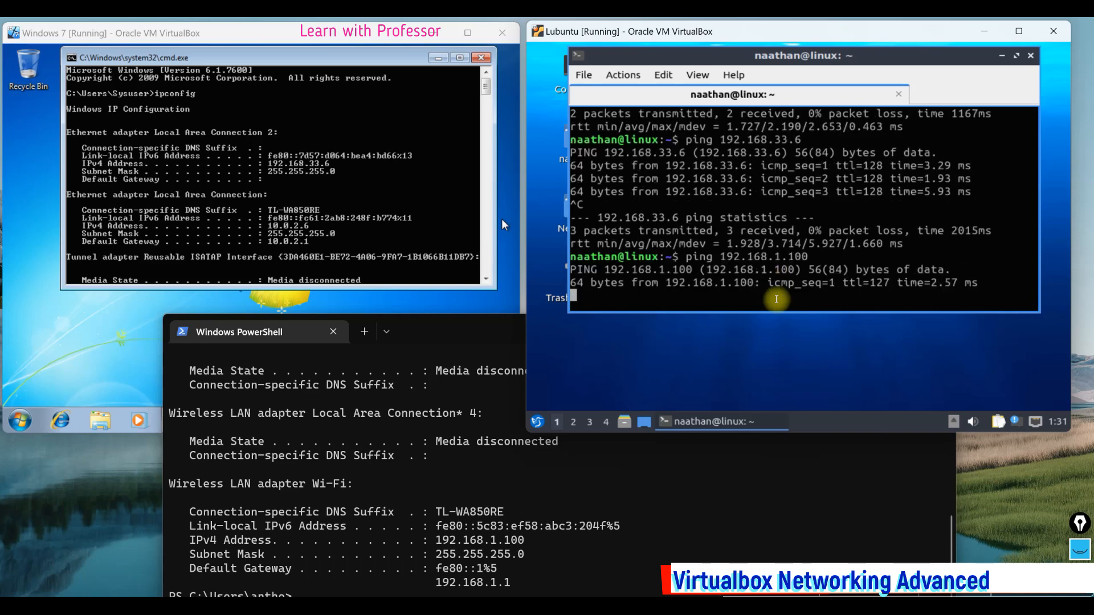
key("ctrl+c")
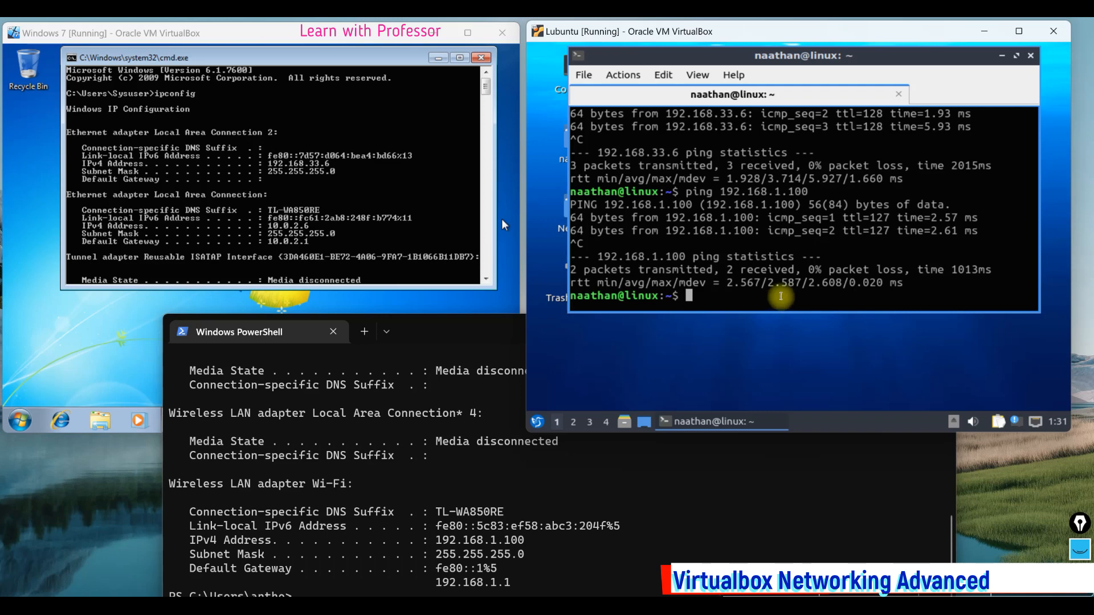
type("ping www.")
type("google.com")
key("Return")
key("ctrl+c")
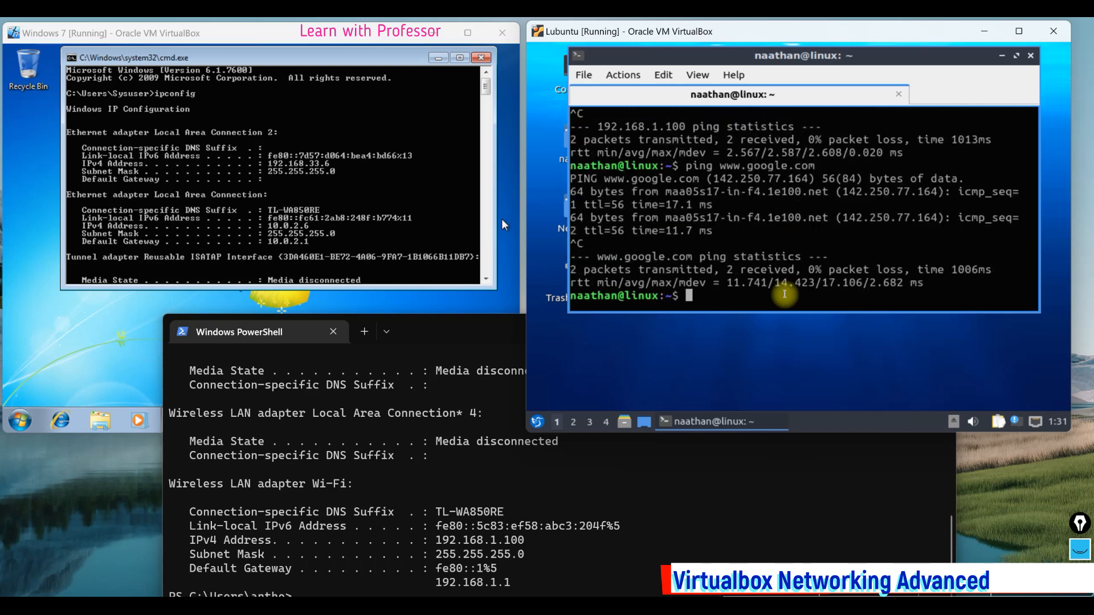